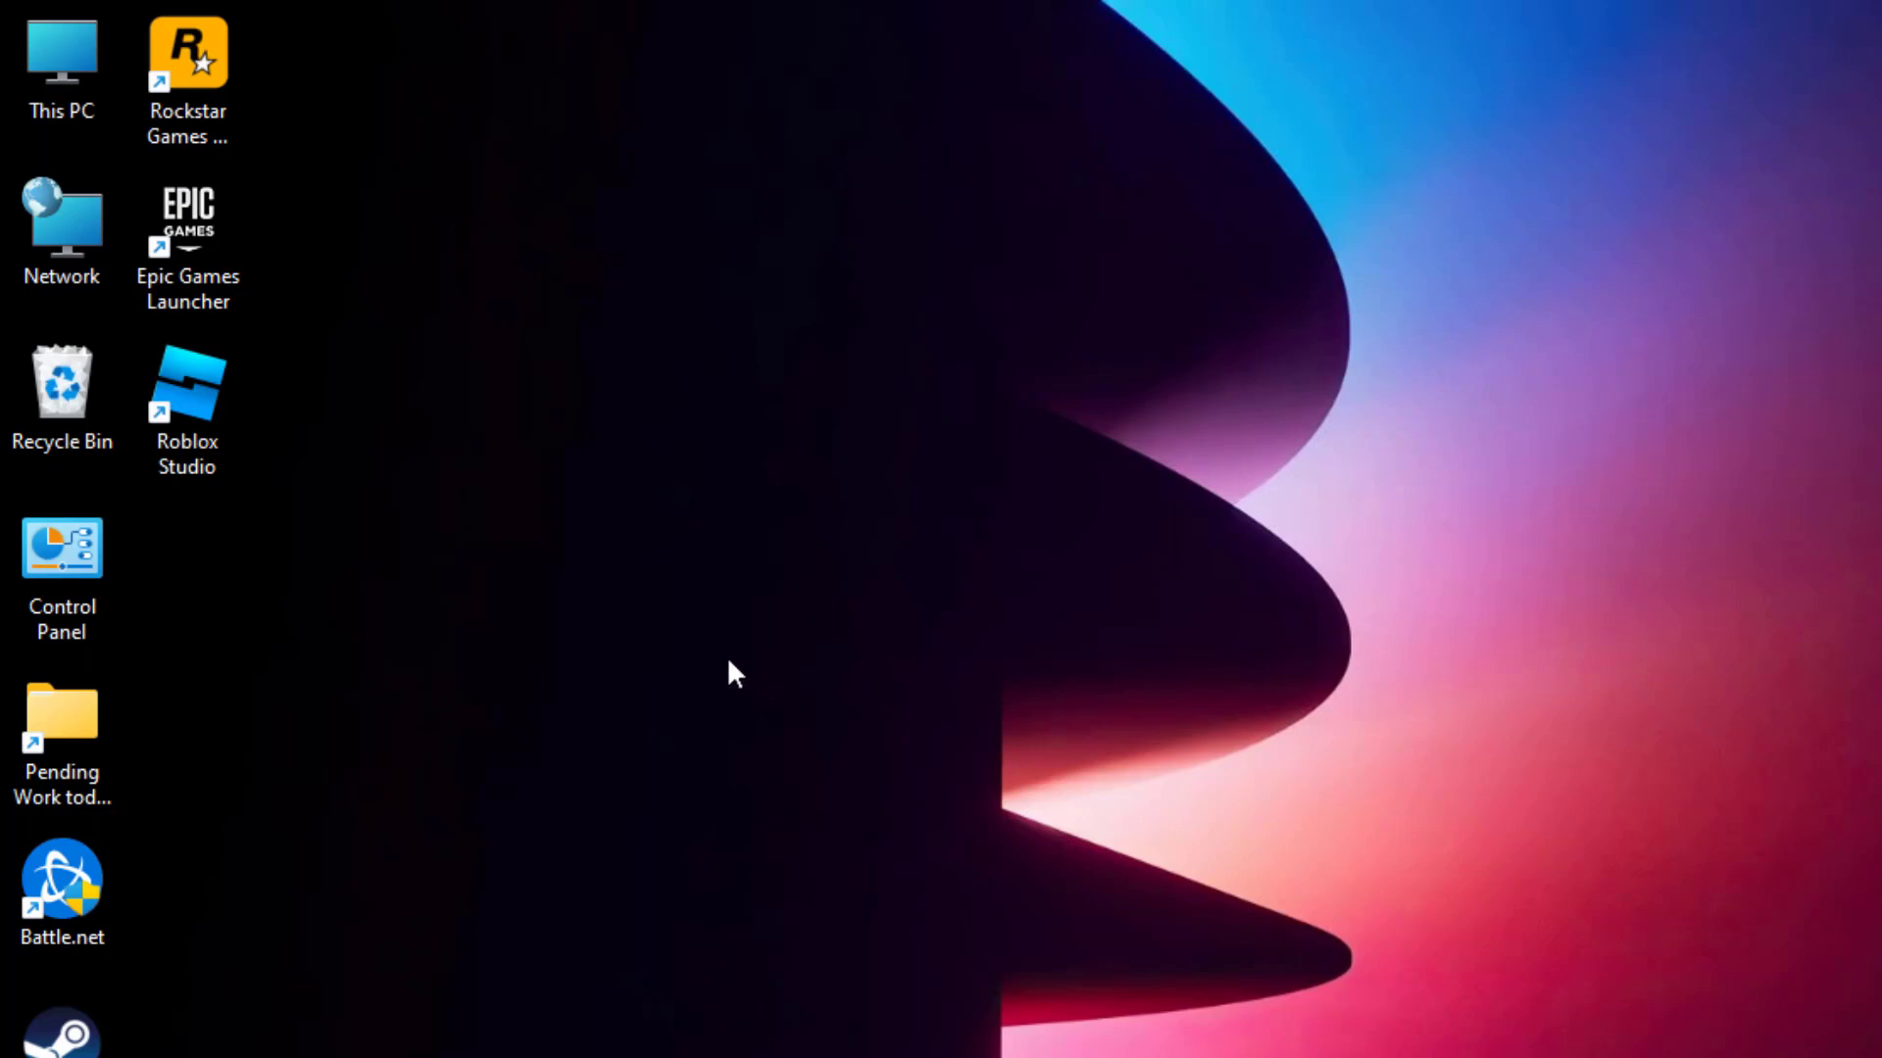
Run the compatibility troubleshooter on the Roblox Studio desktop shortcut.
left_click(196, 403)
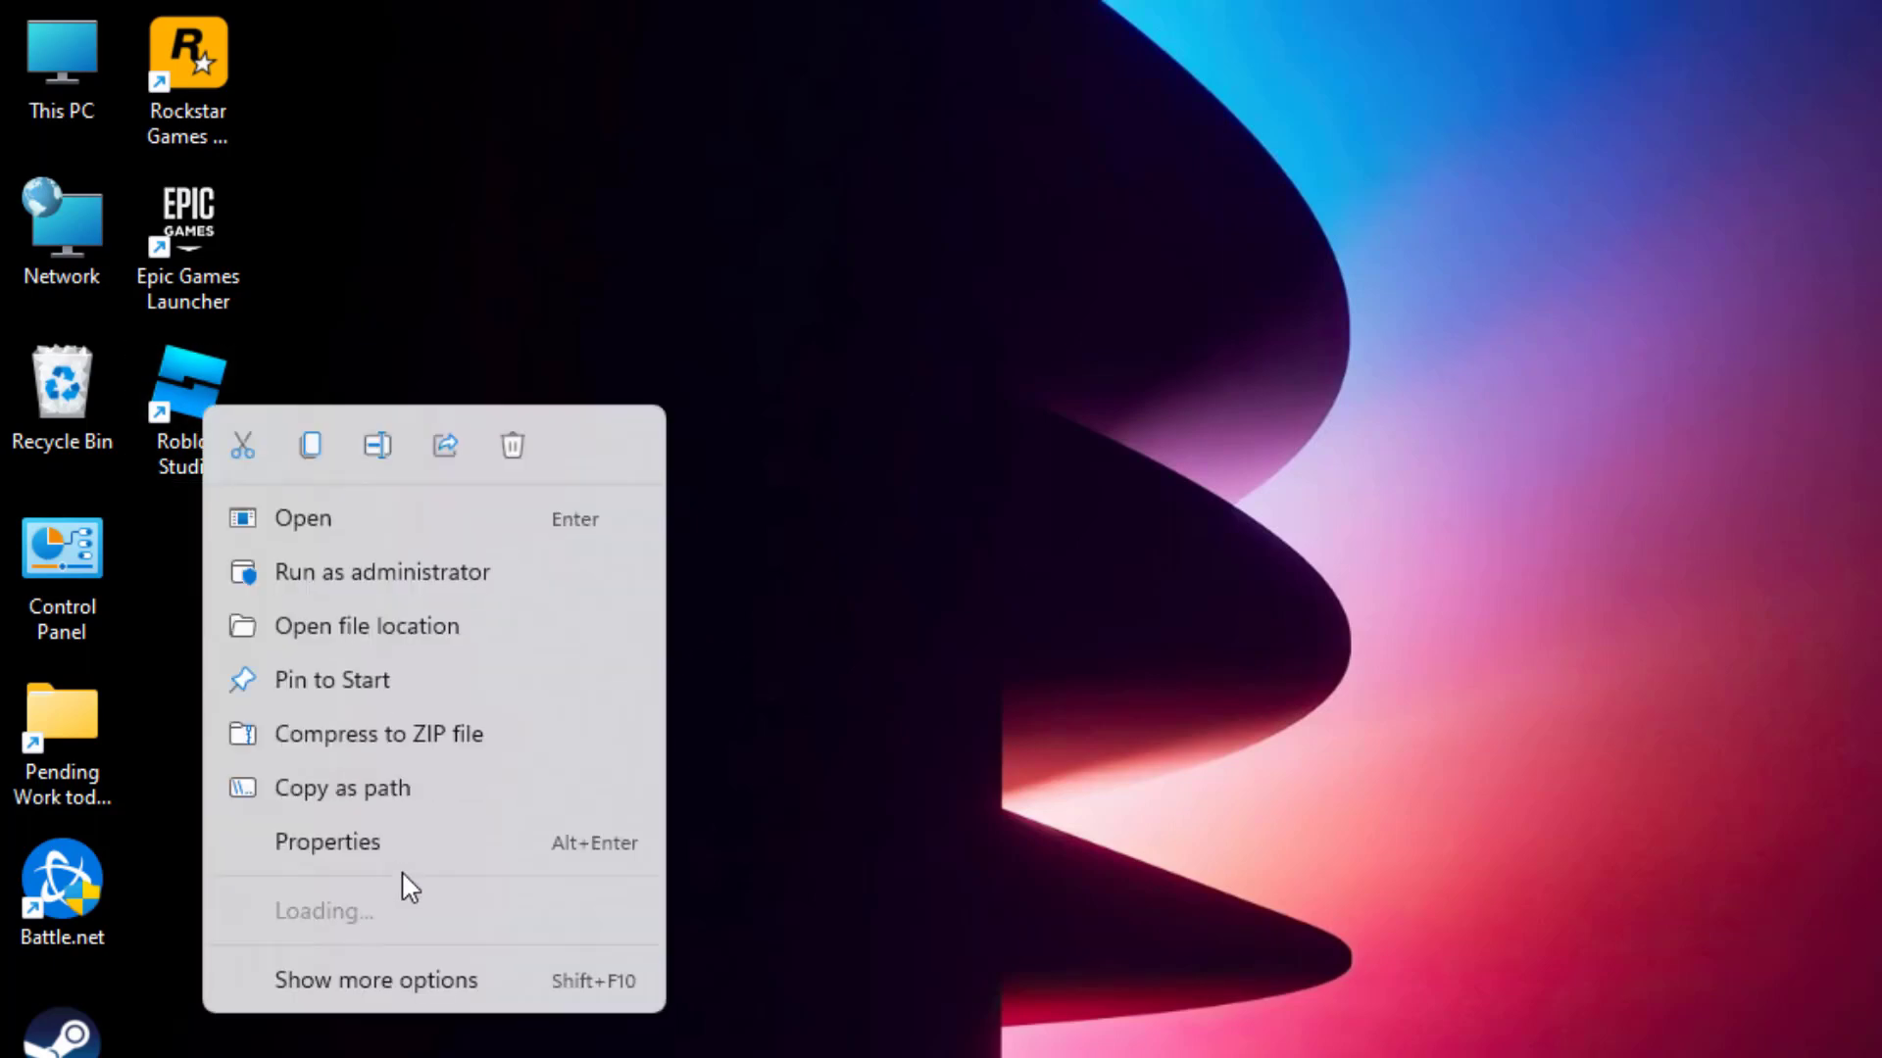
left_click(366, 984)
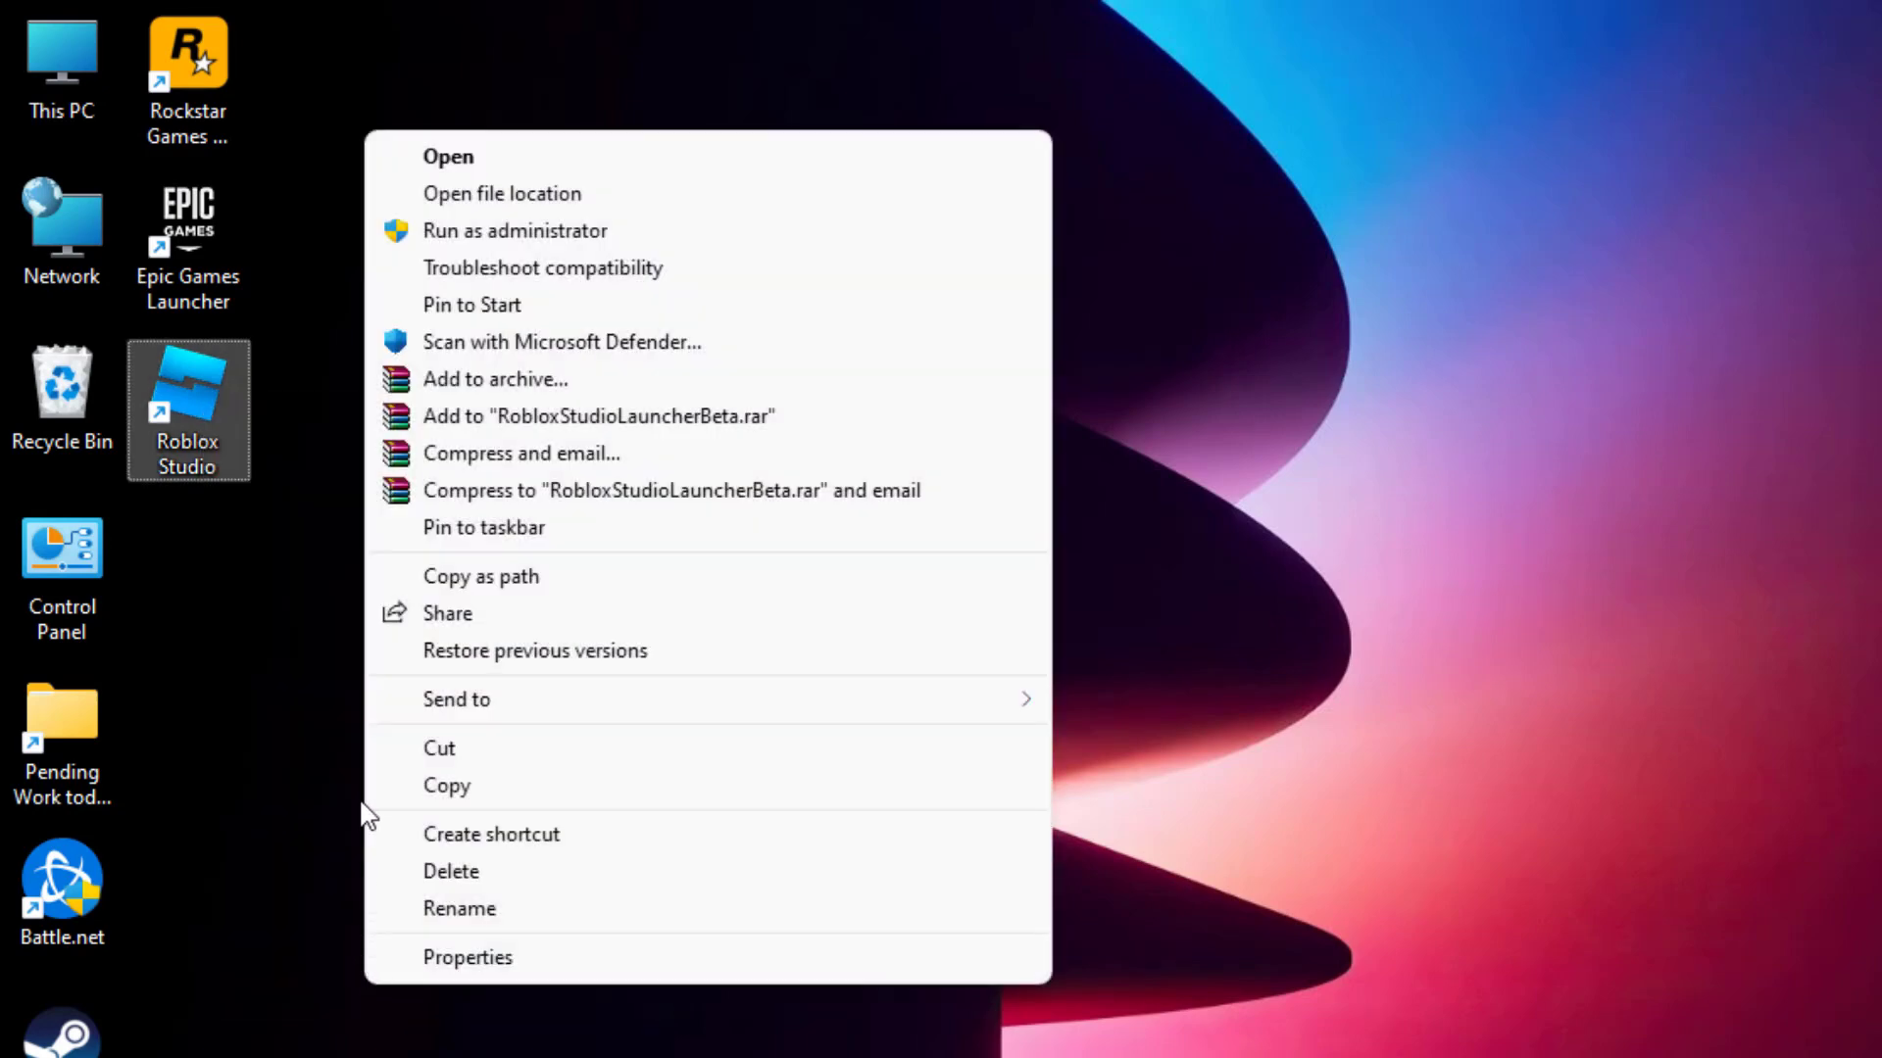
left_click(587, 271)
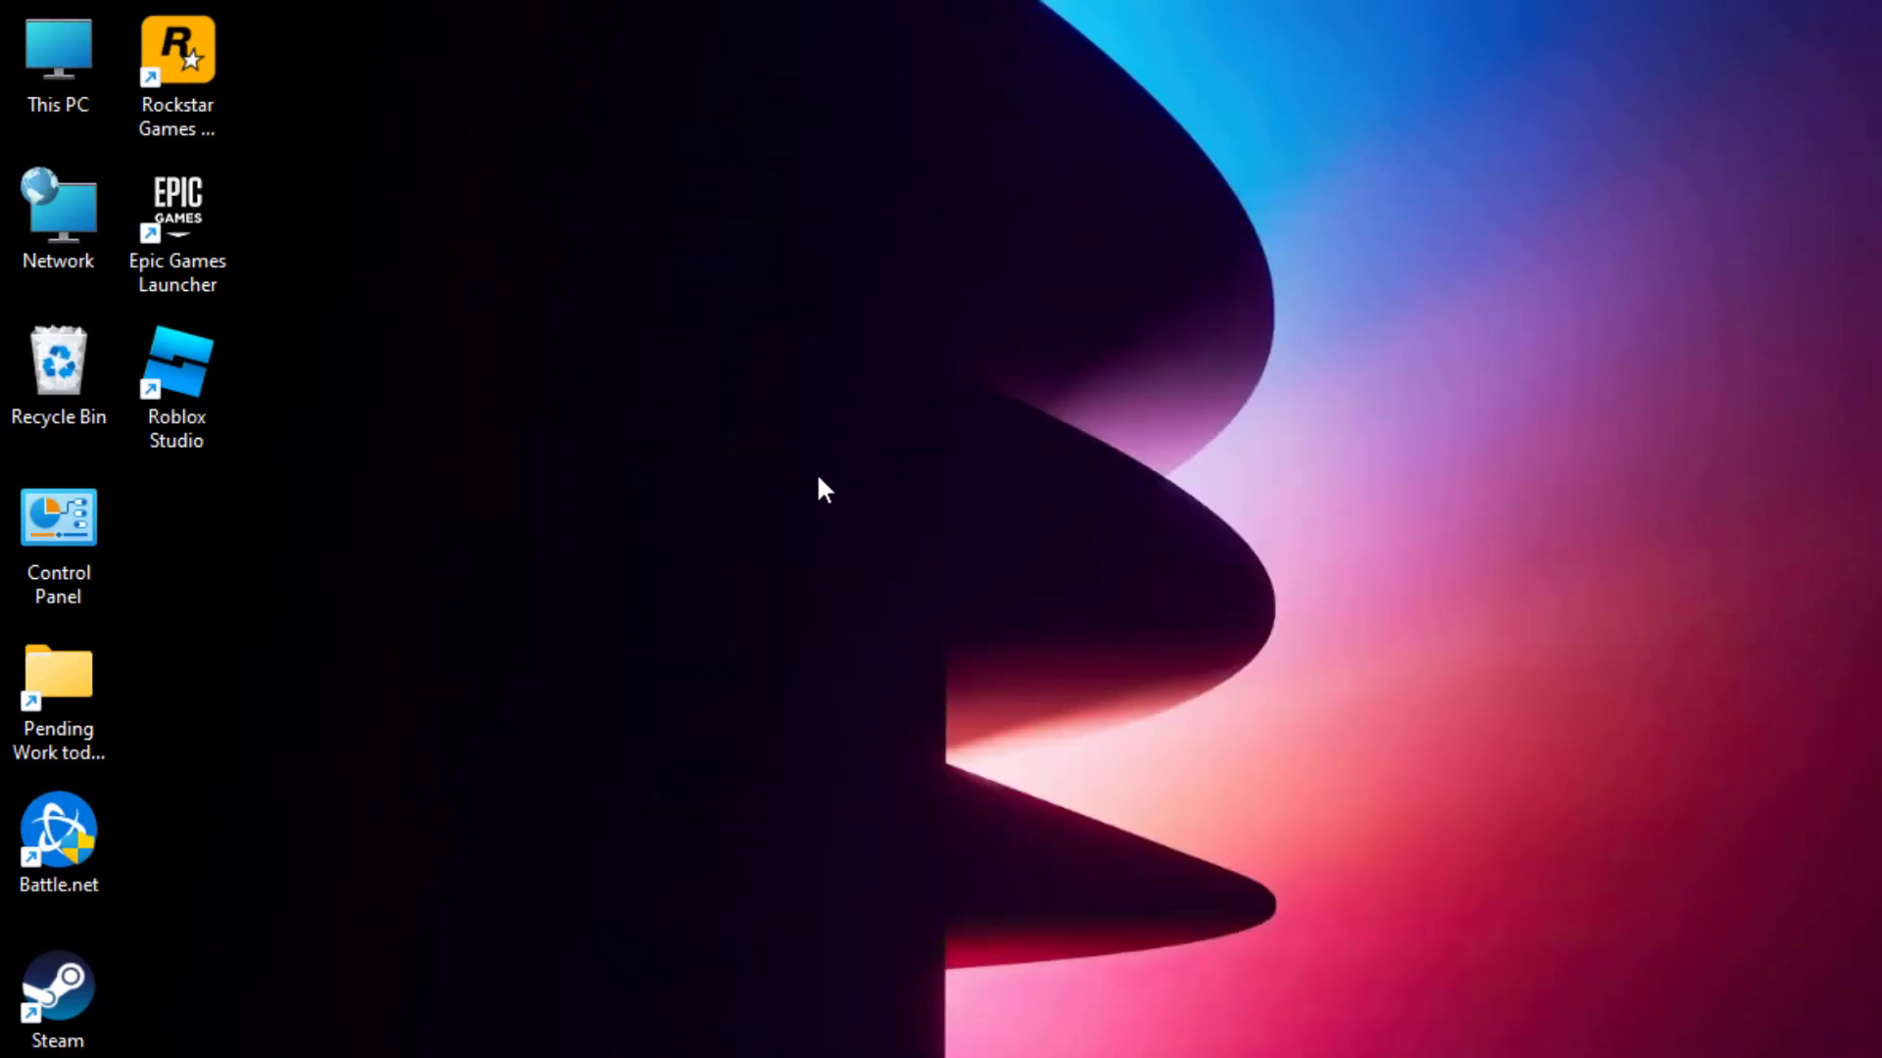
Flush the DNS cache by running ipconfig /flushdns in a Command Prompt opened as administrator, and close the window.
key("super")
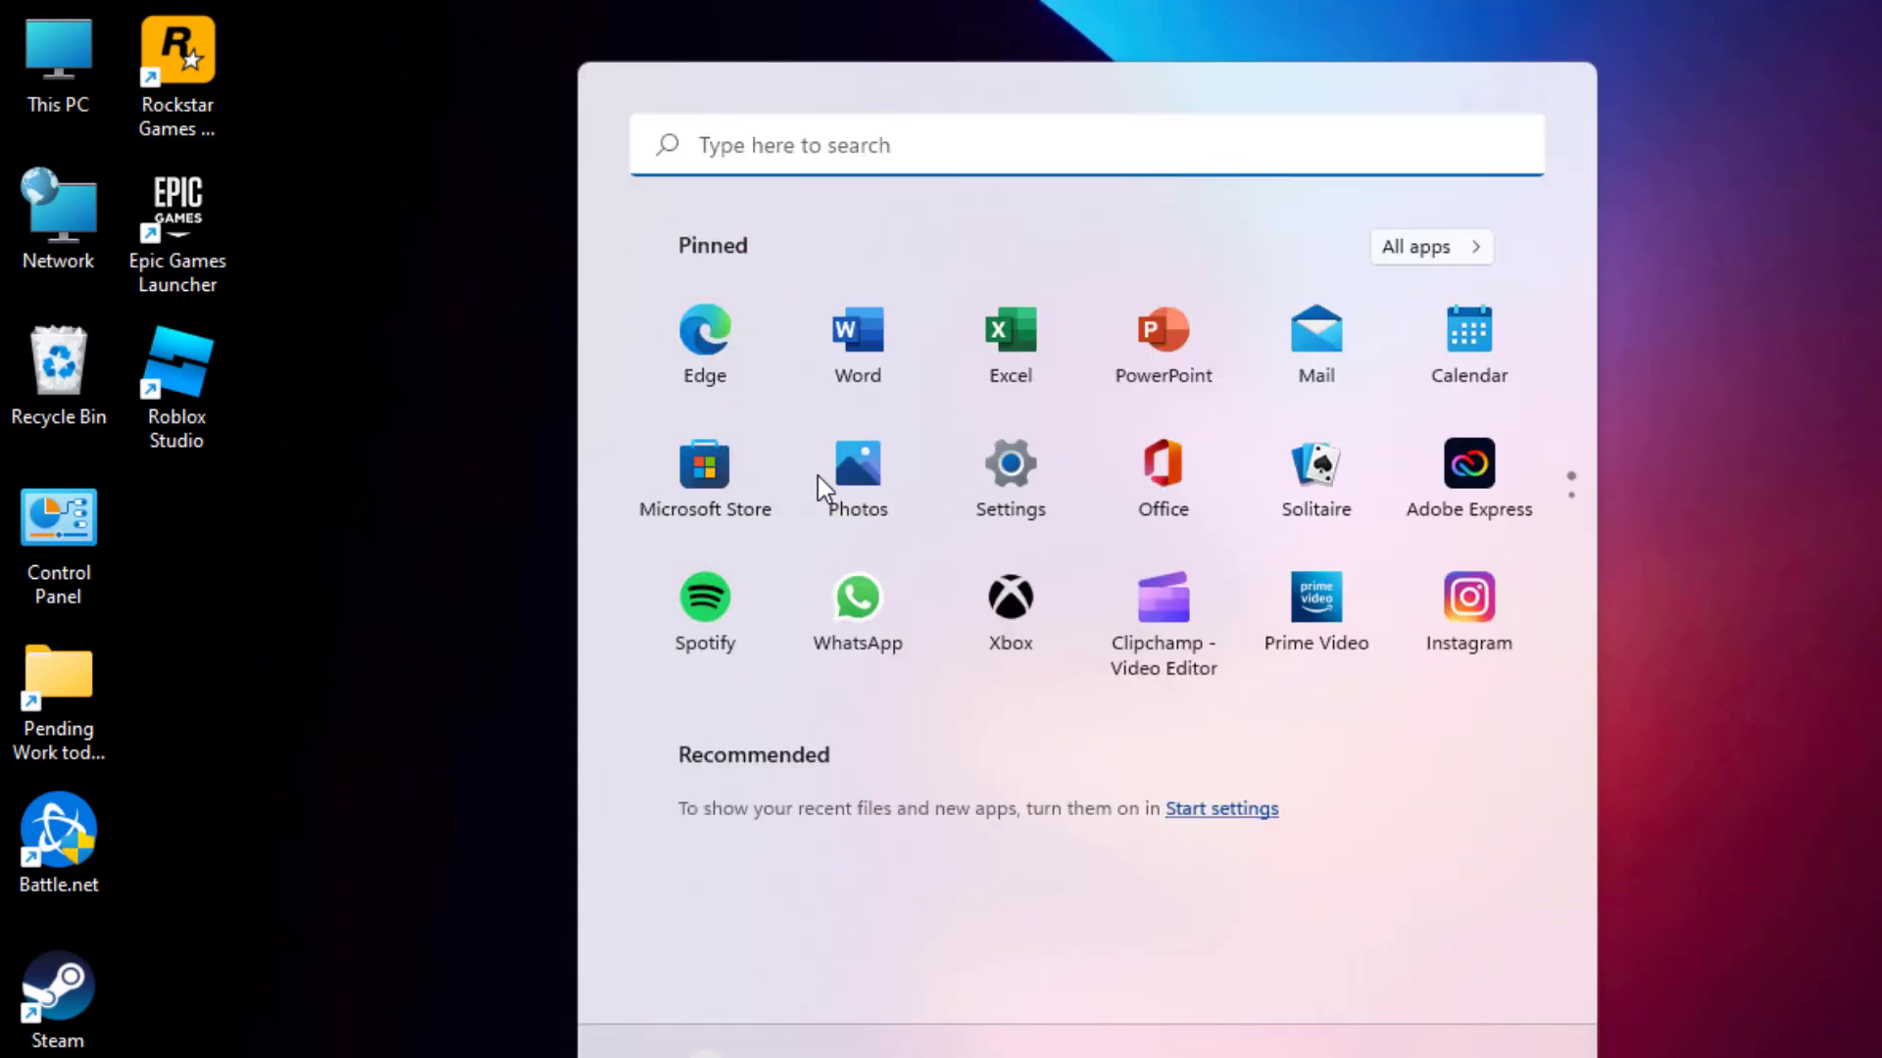
type("command")
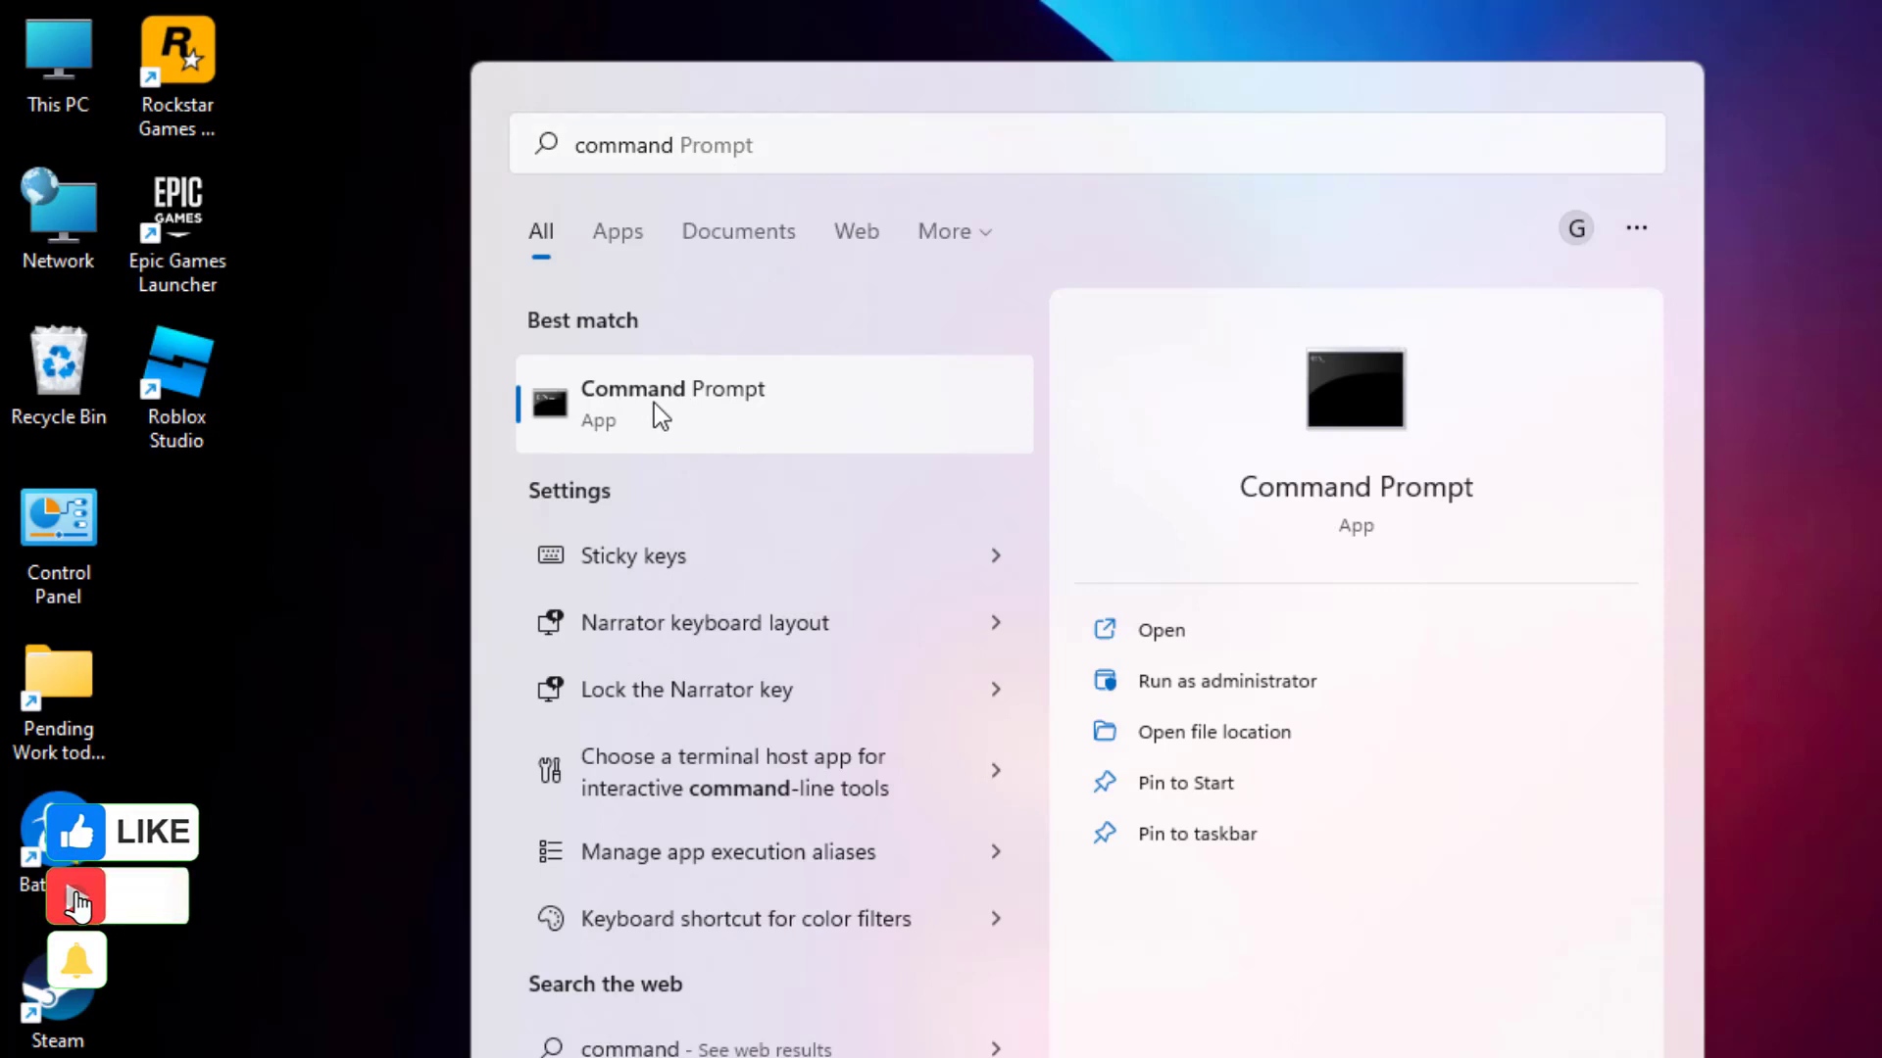
right_click(655, 404)
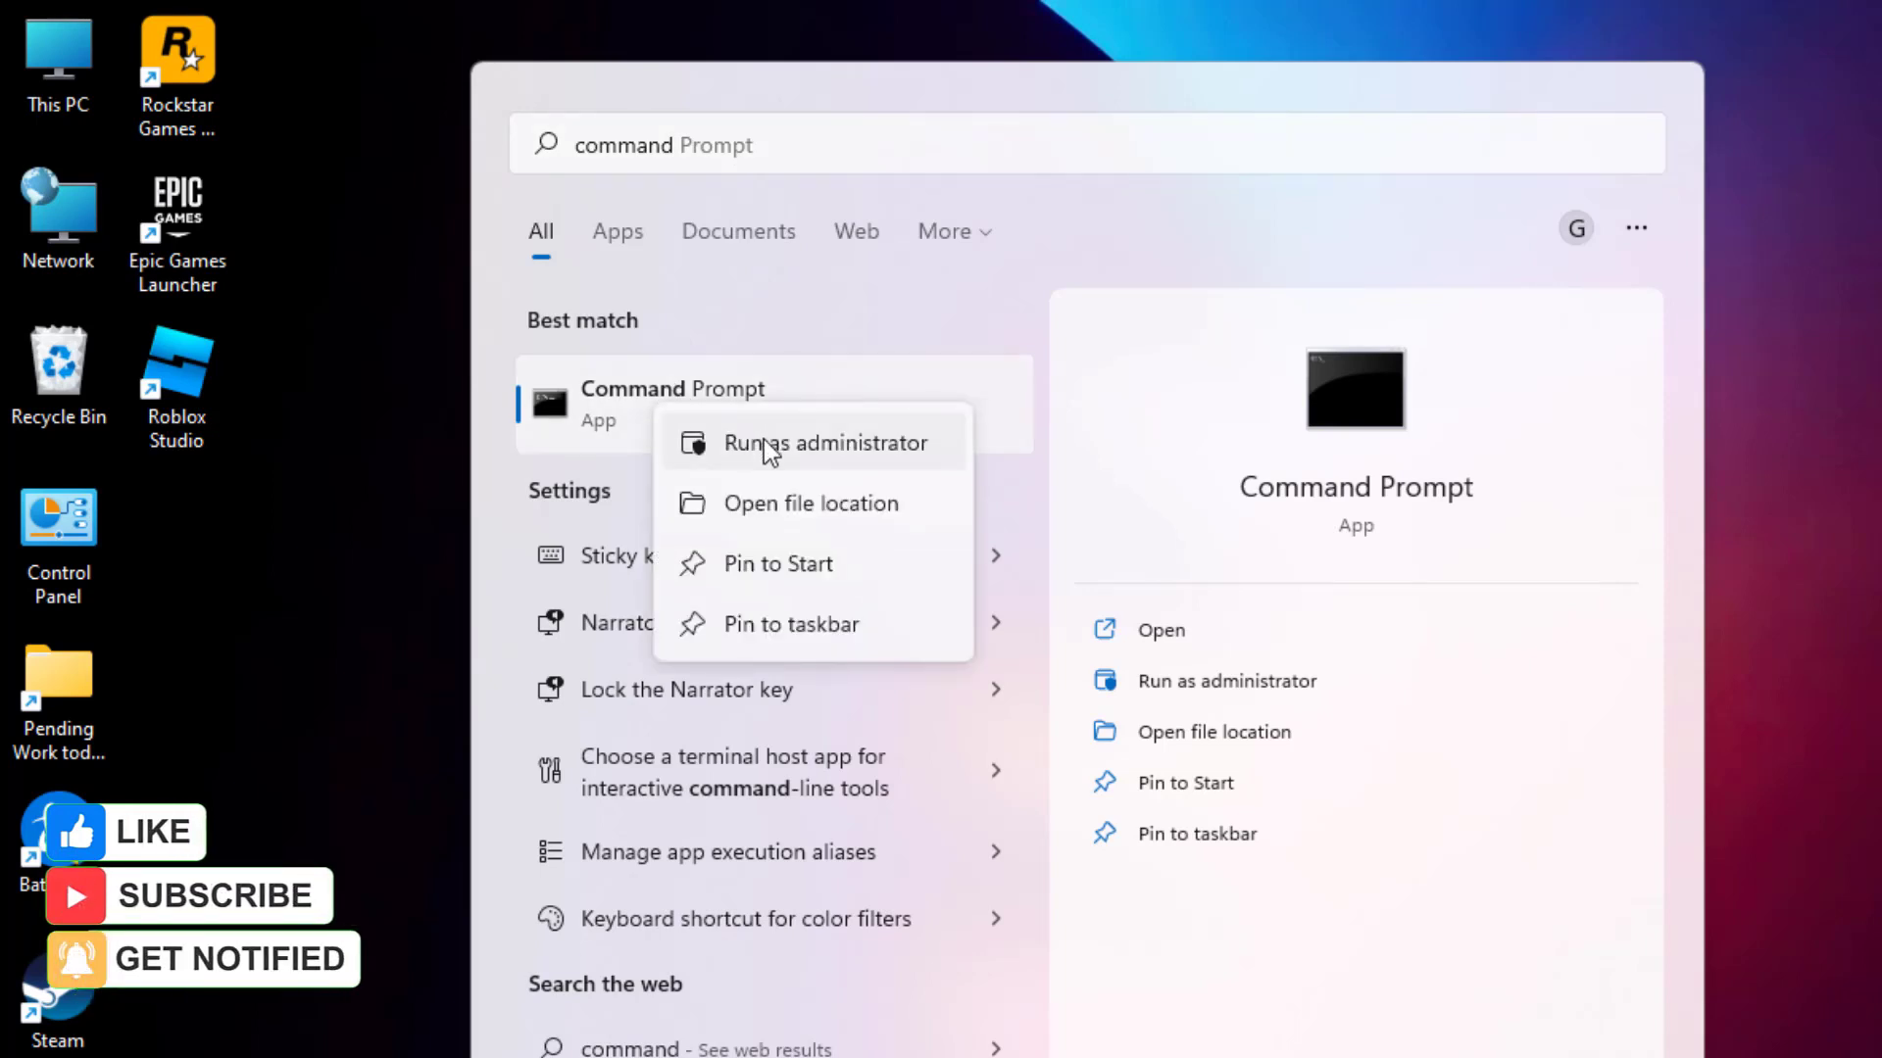
left_click(764, 446)
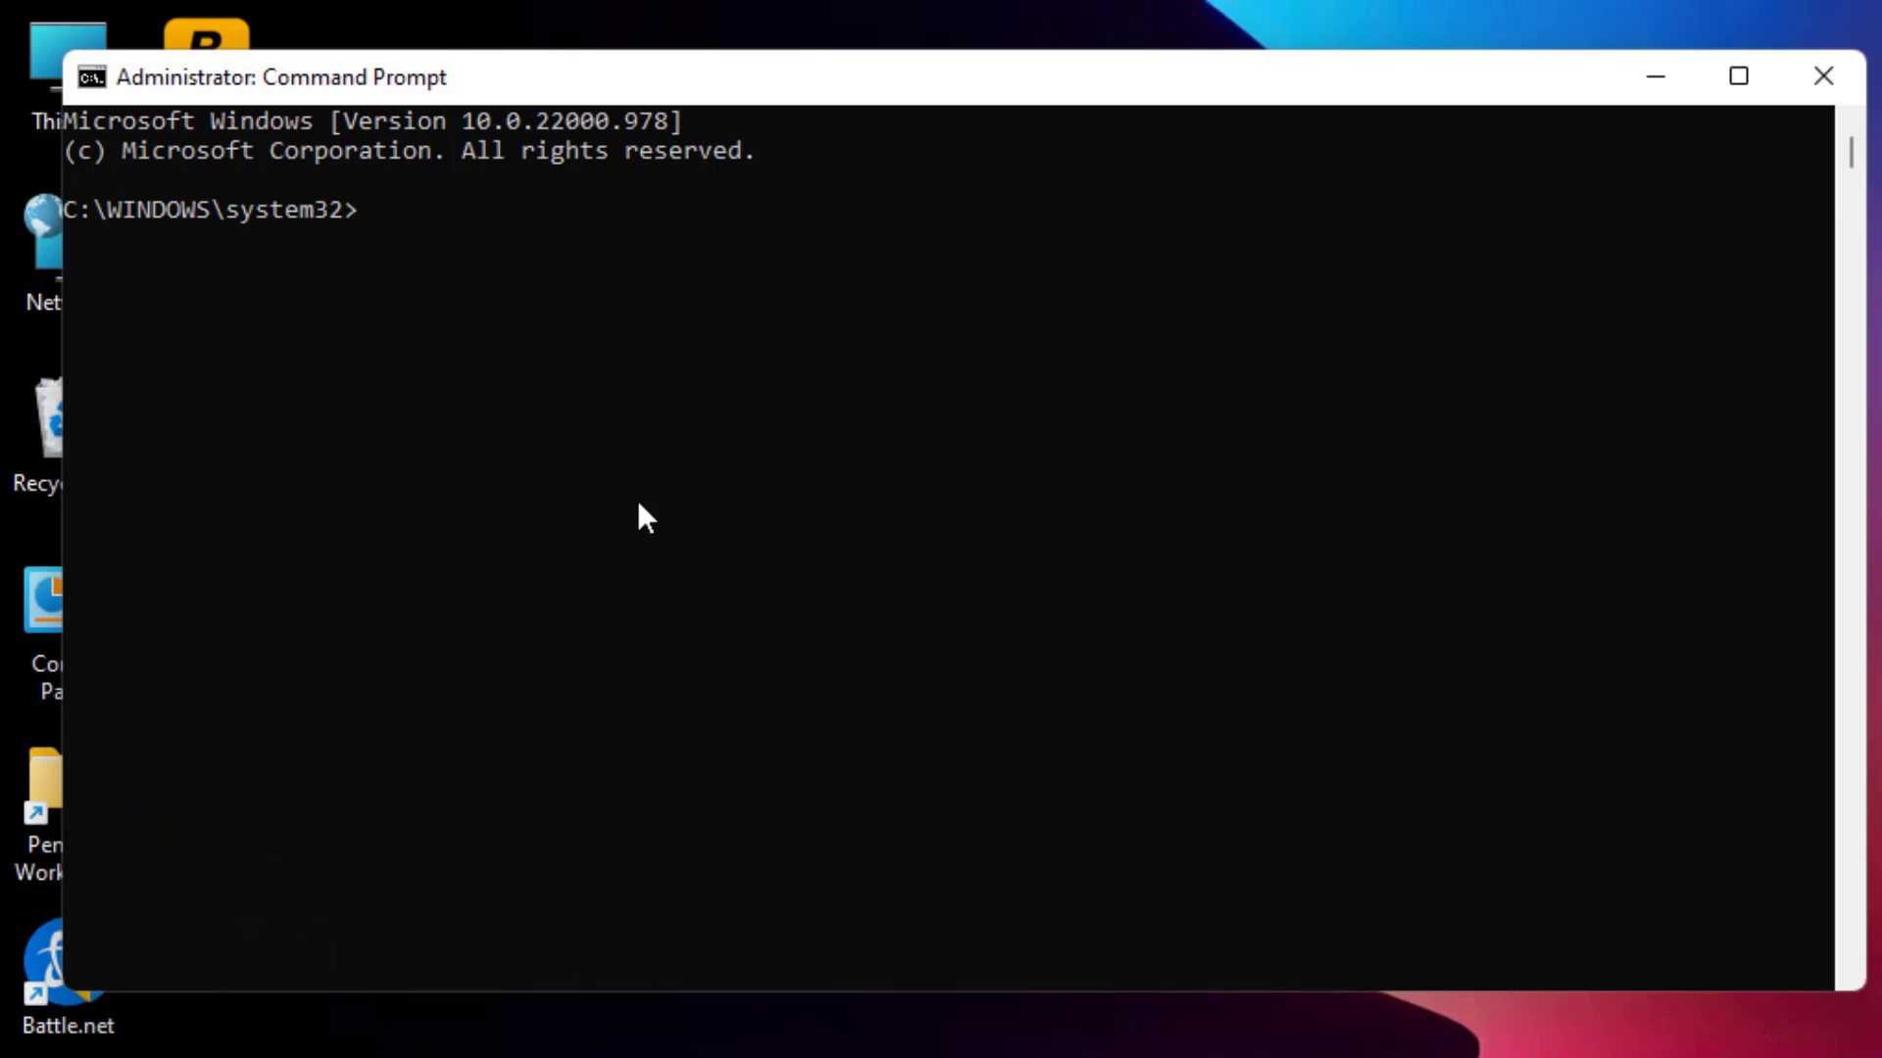
type("ipconfig /flushdns")
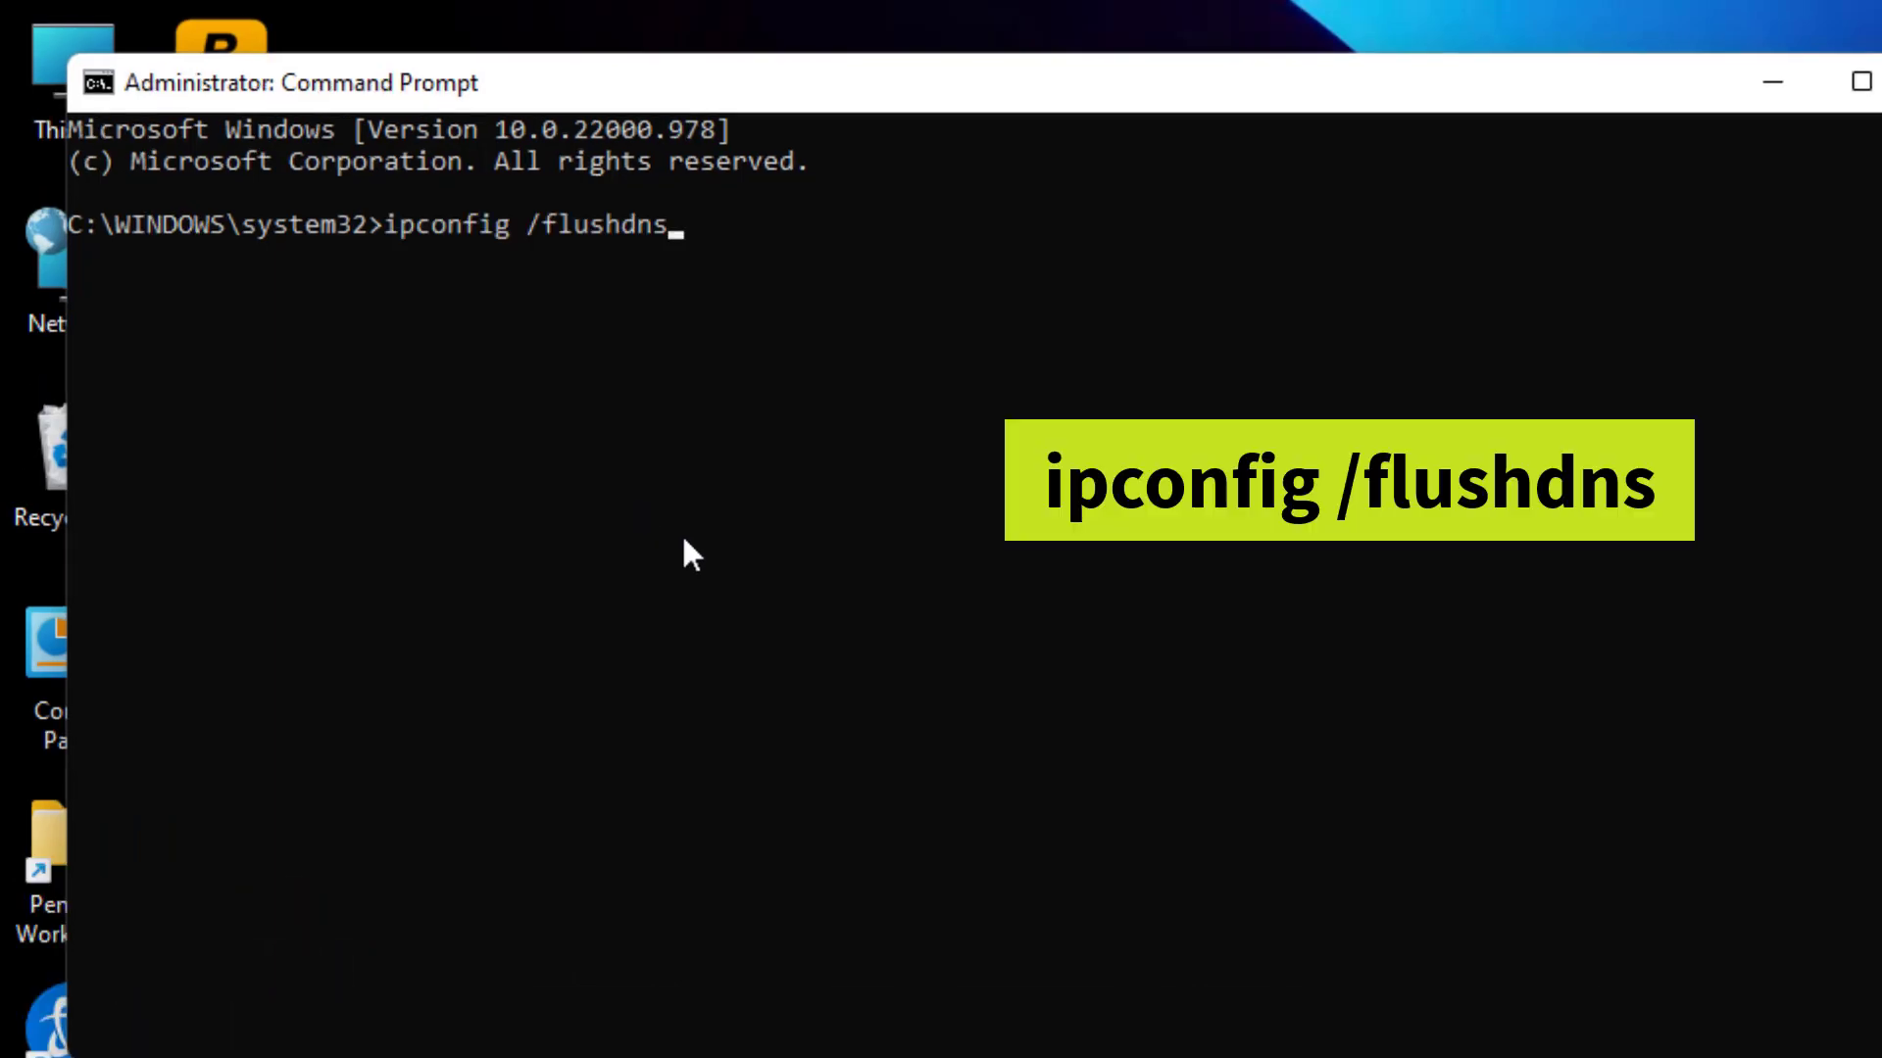
key("Return")
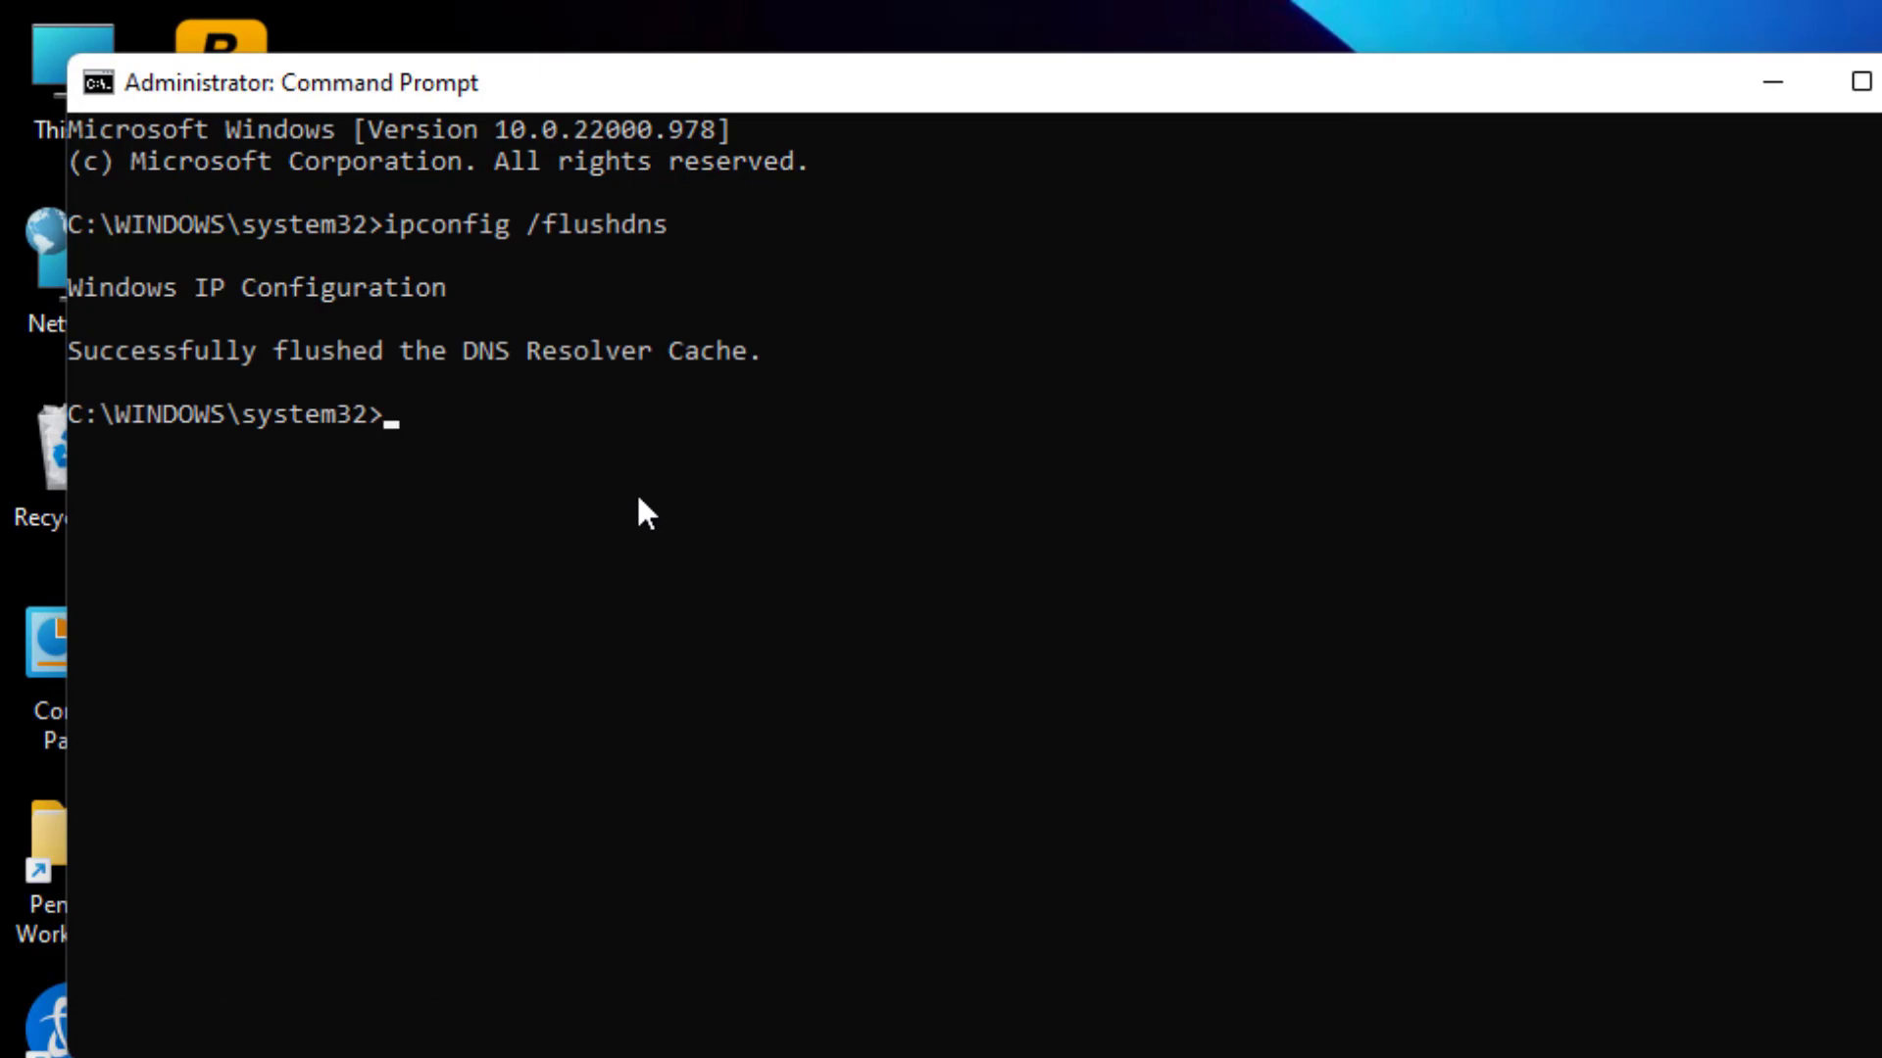
left_click(1881, 83)
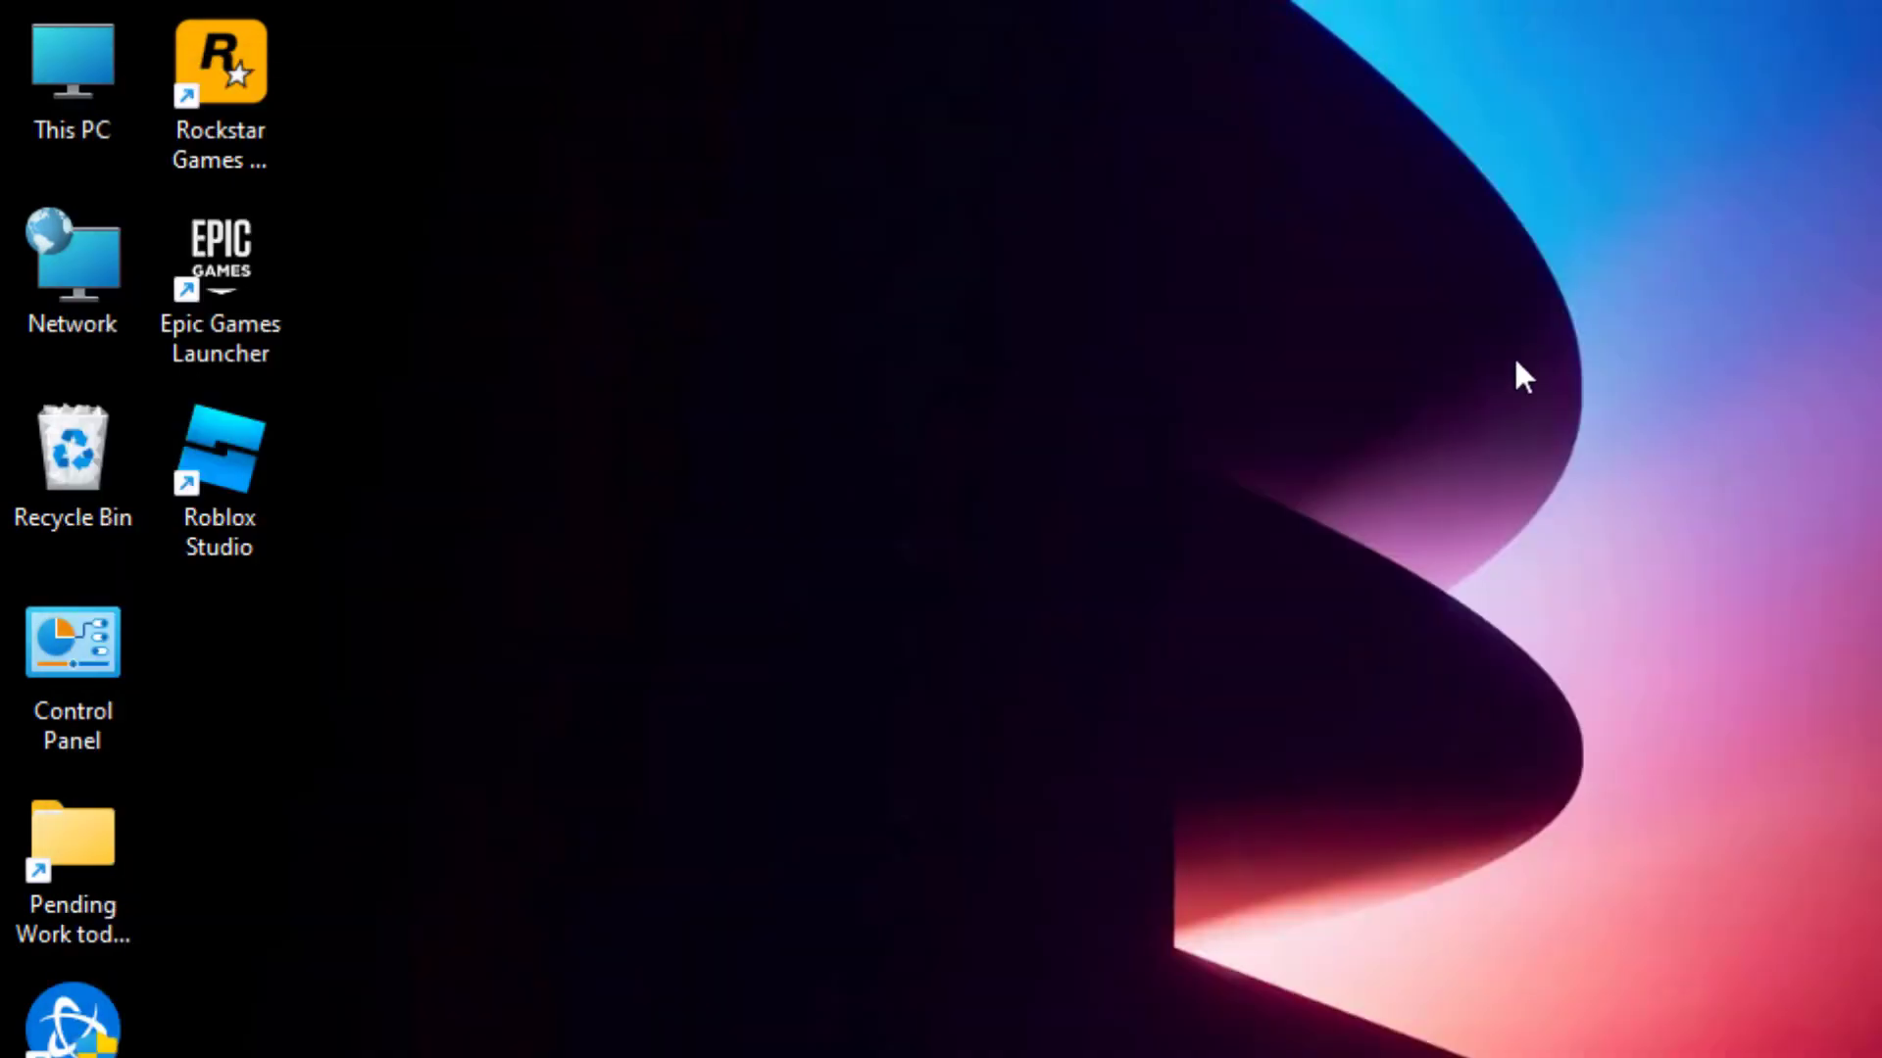
Open the properties of the Wi-Fi adapter from Control Panel's Network and Sharing Center adapter settings.
left_click(98, 683)
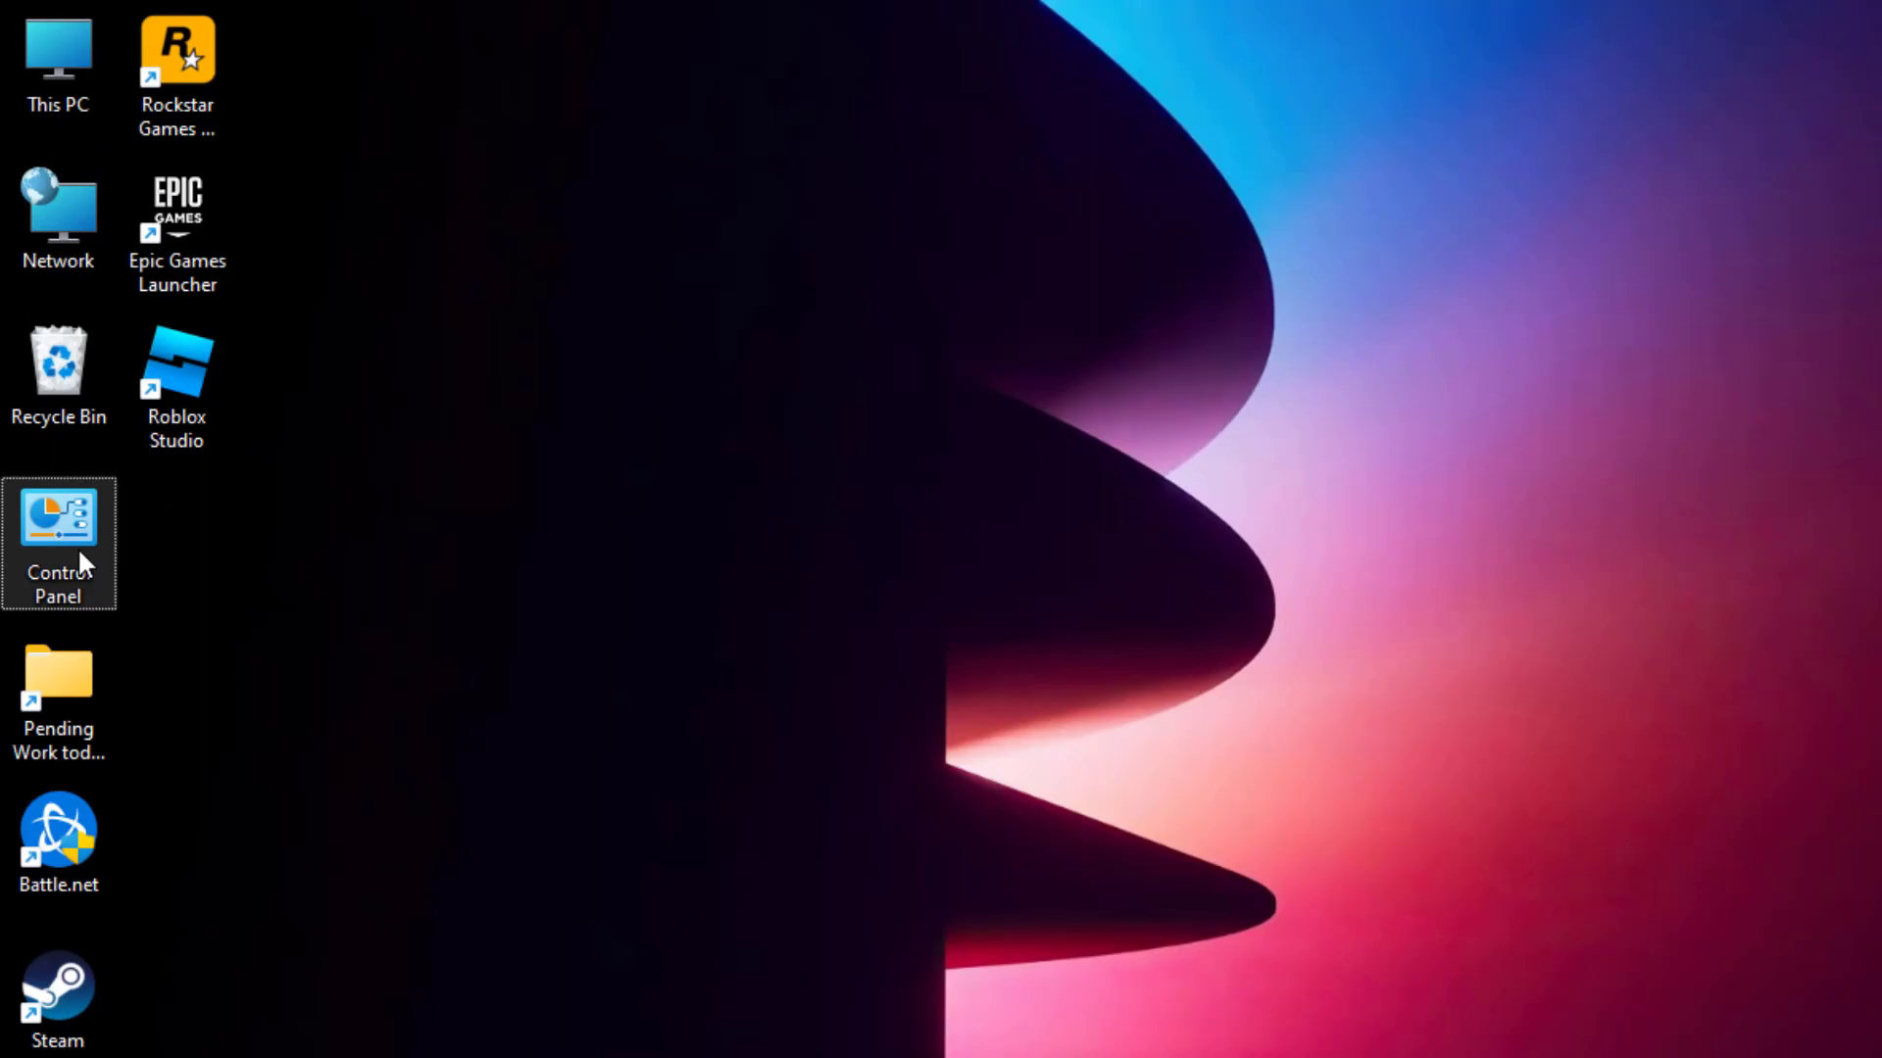
double_click(80, 555)
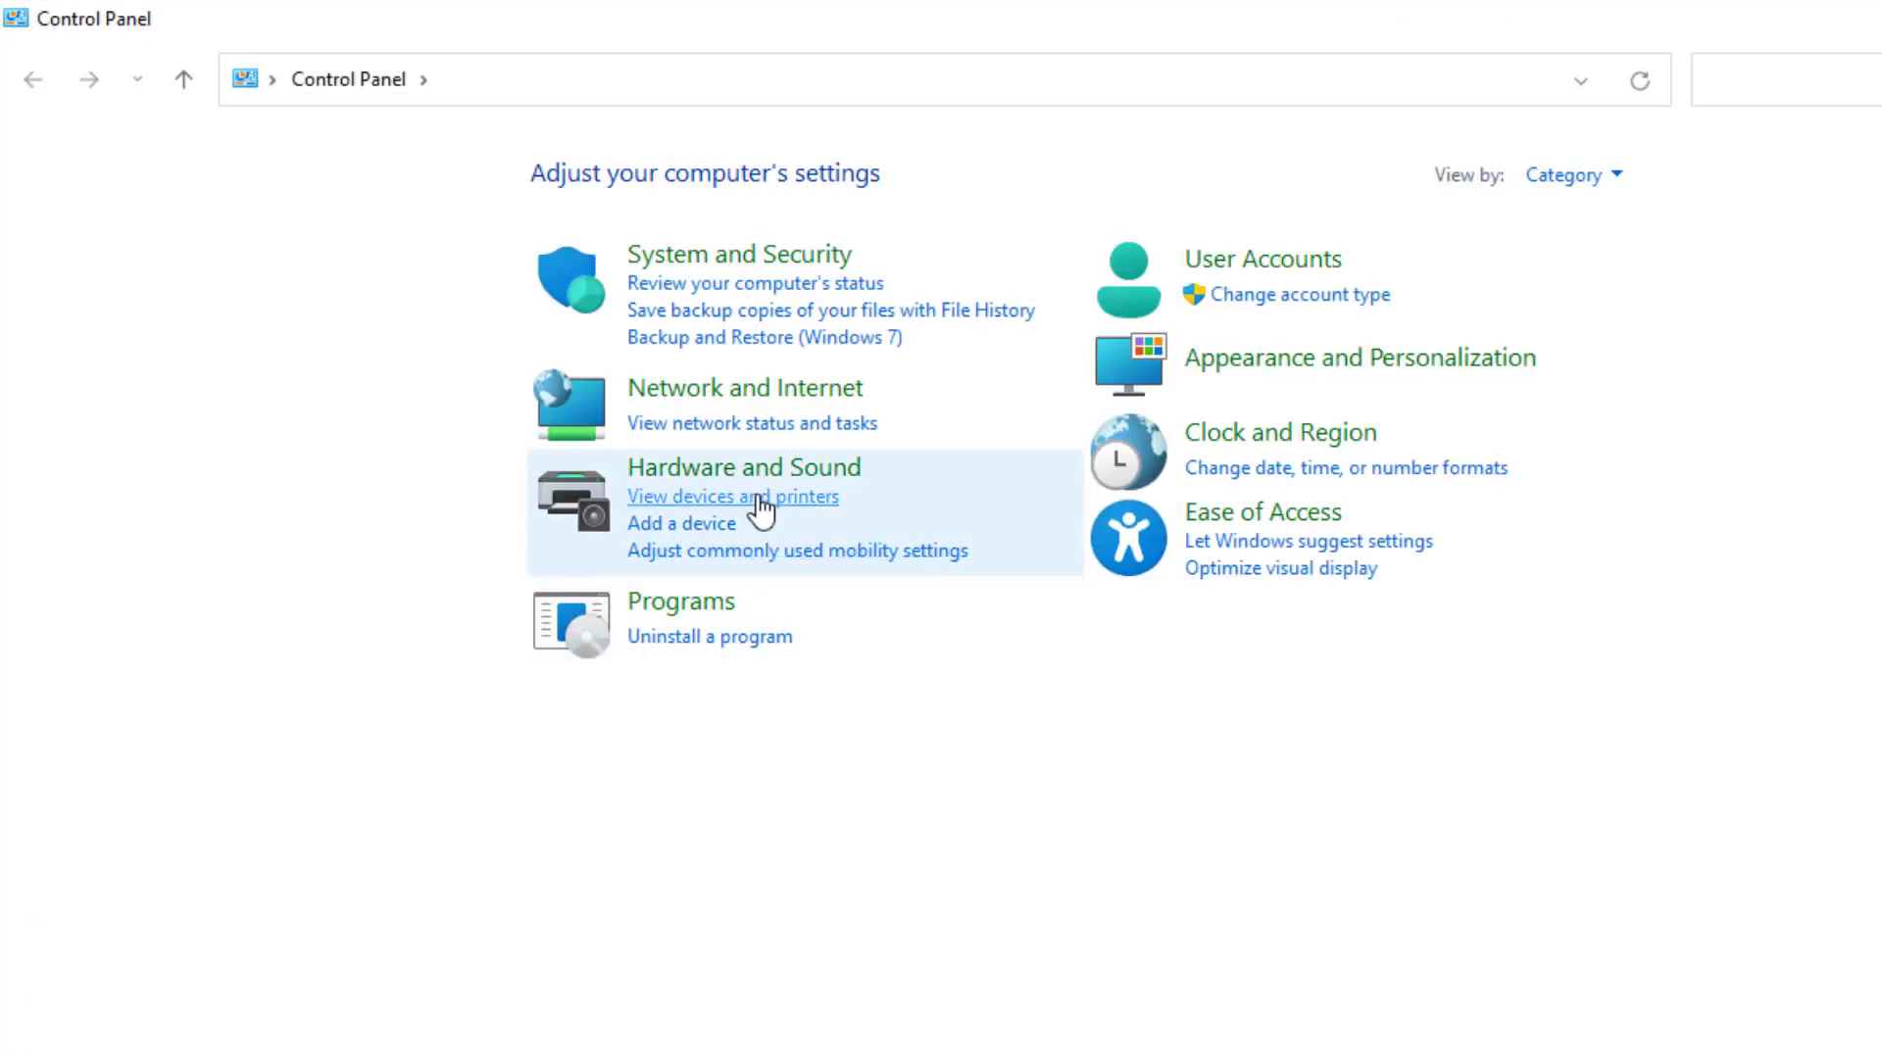
left_click(763, 393)
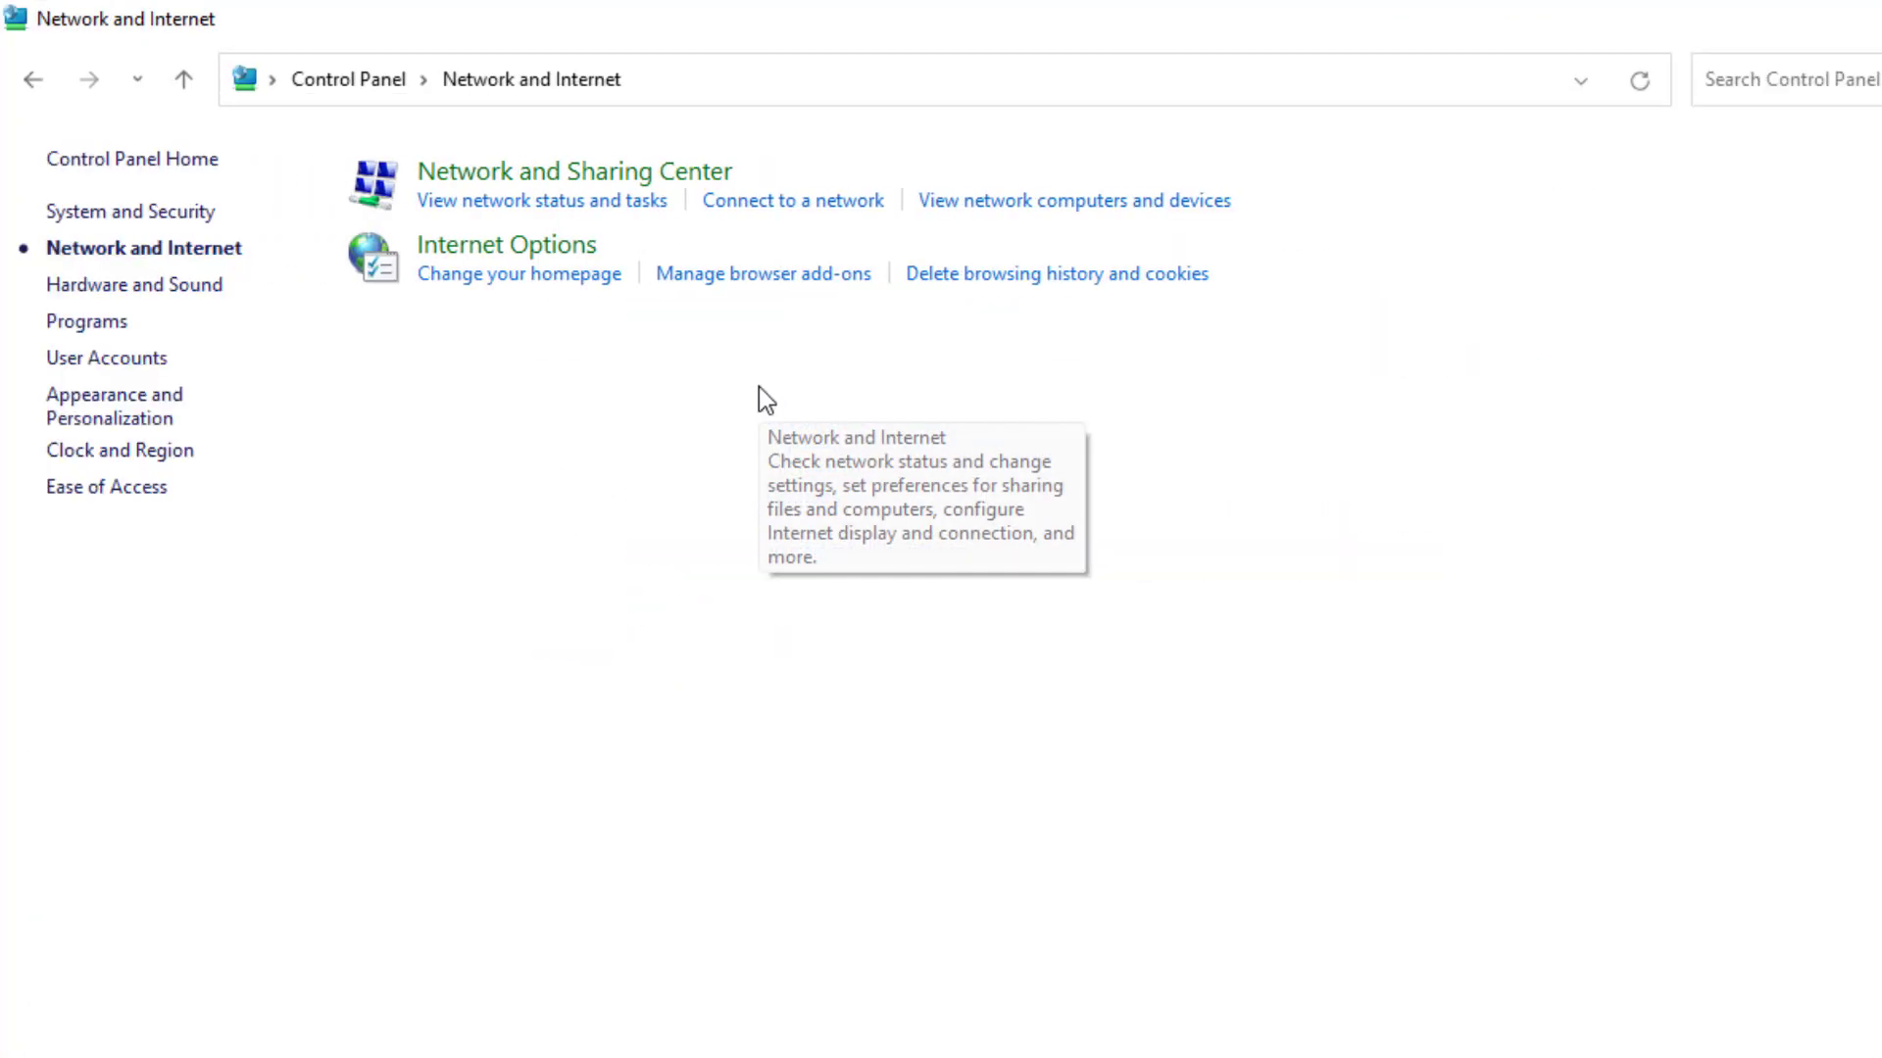
left_click(551, 174)
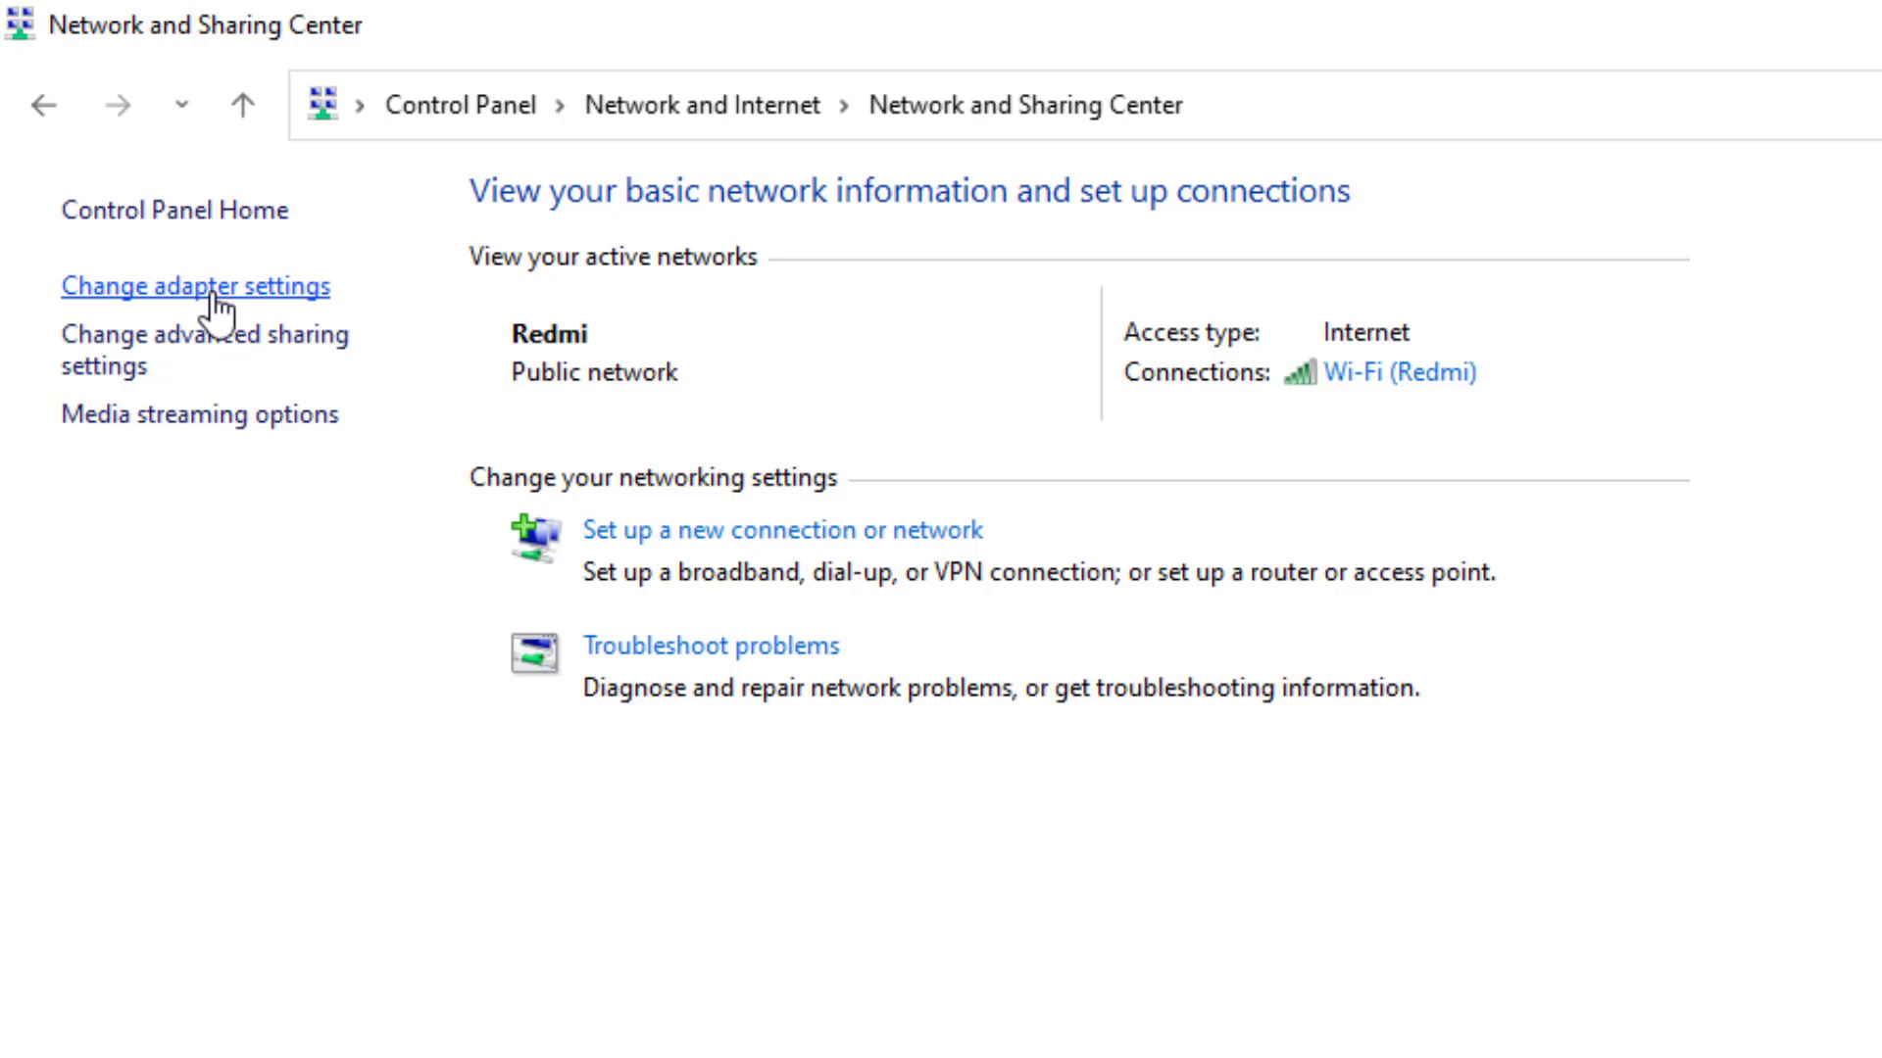
left_click(216, 299)
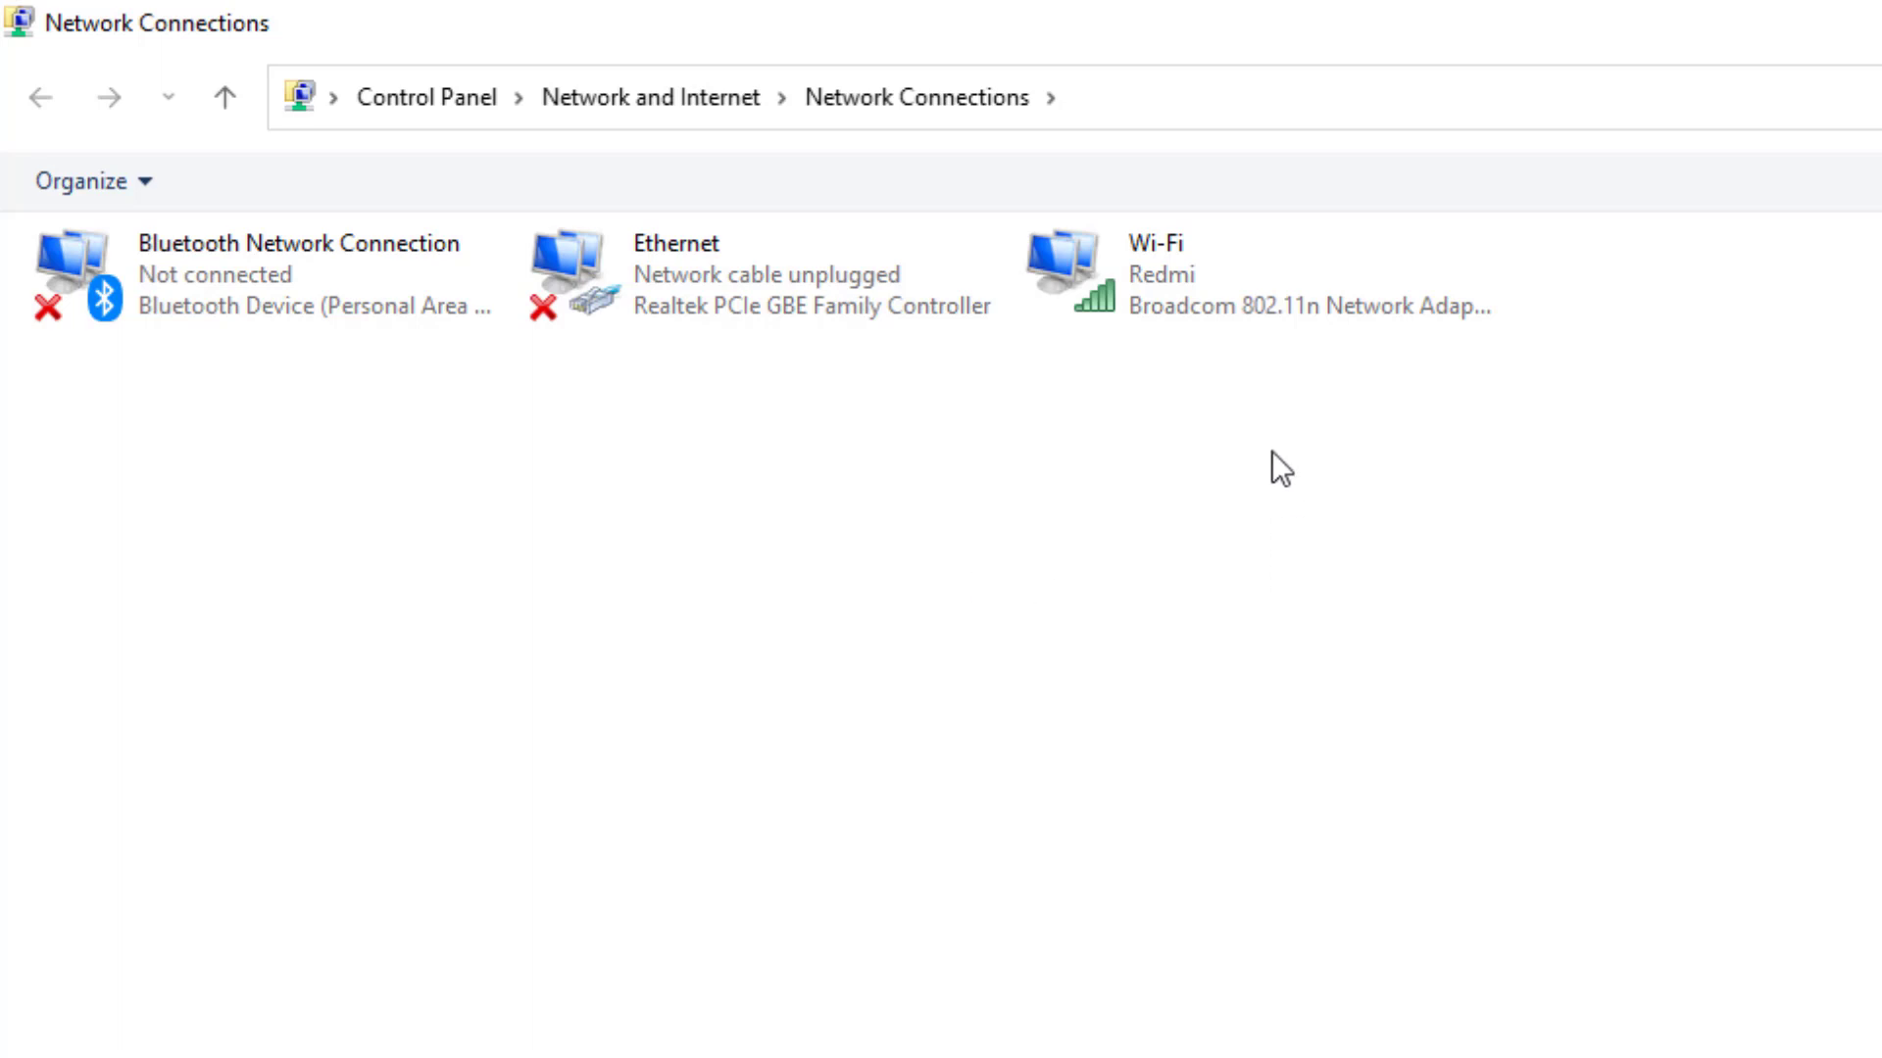
left_click(1184, 285)
right_click(1183, 285)
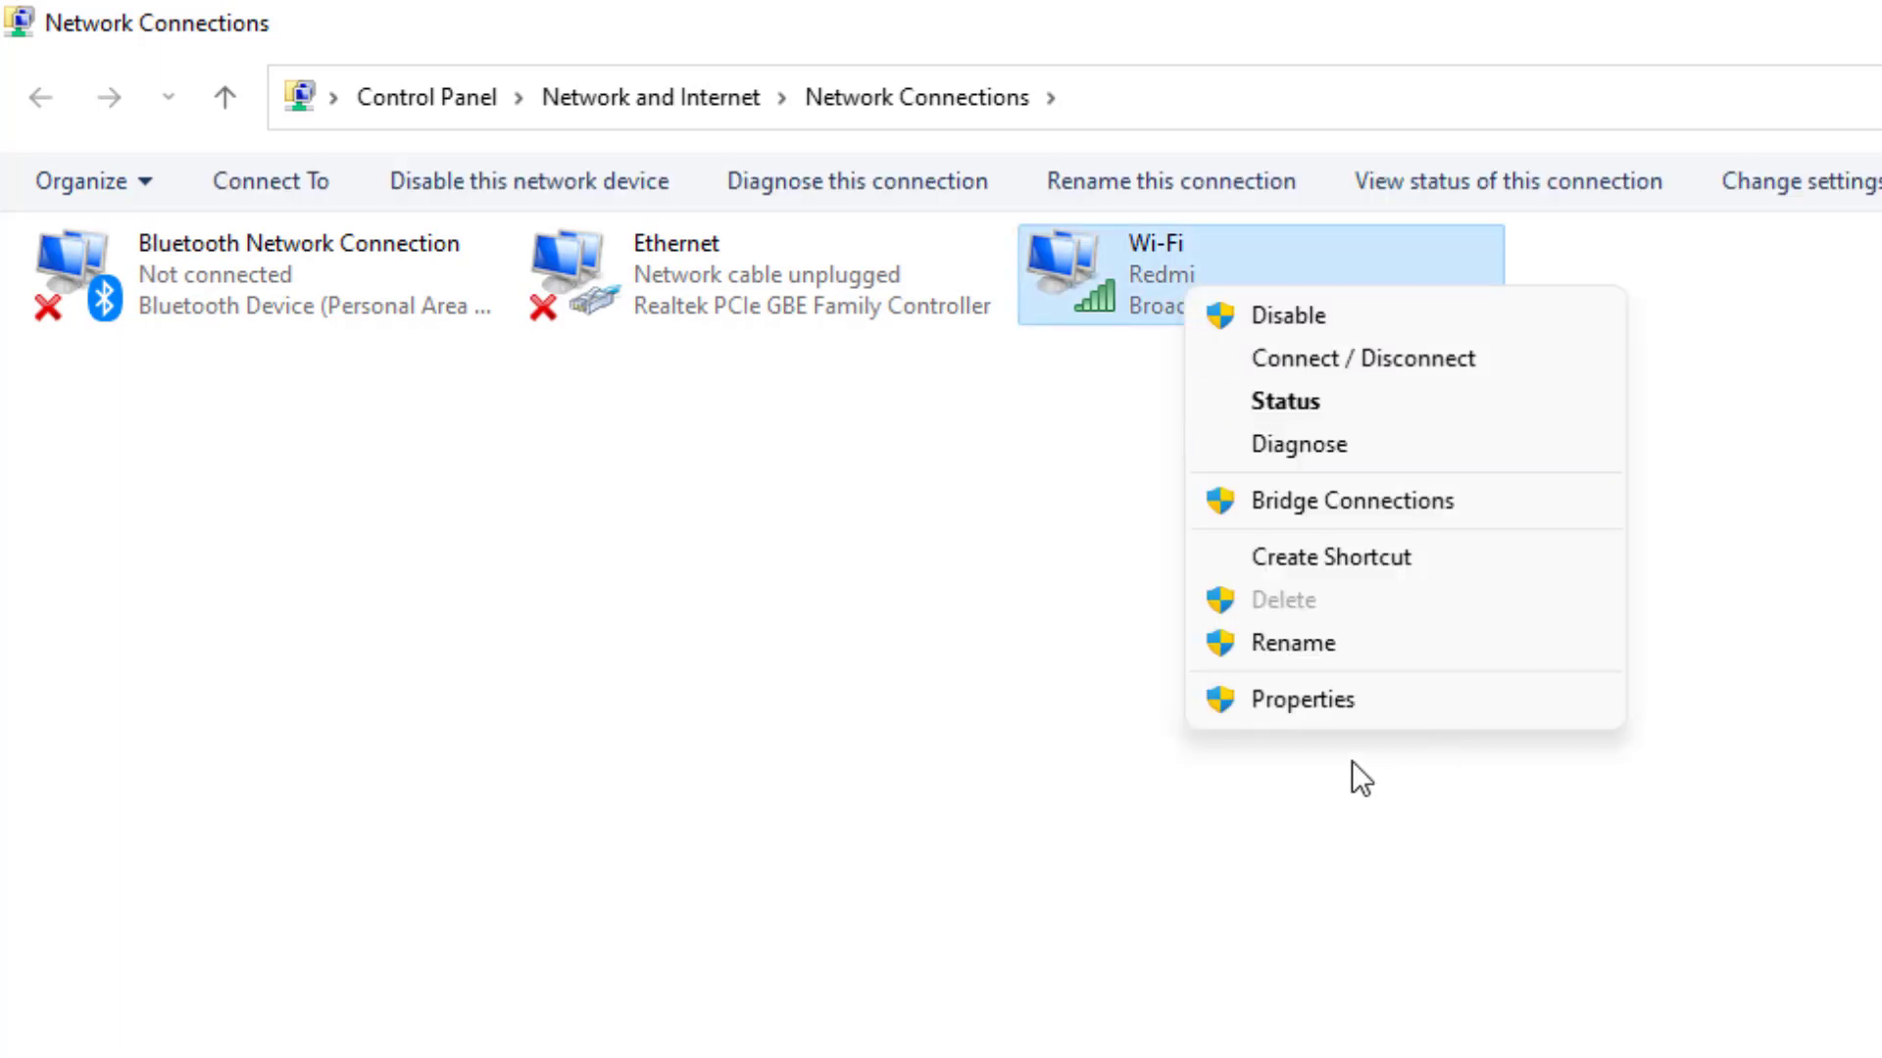
left_click(1326, 699)
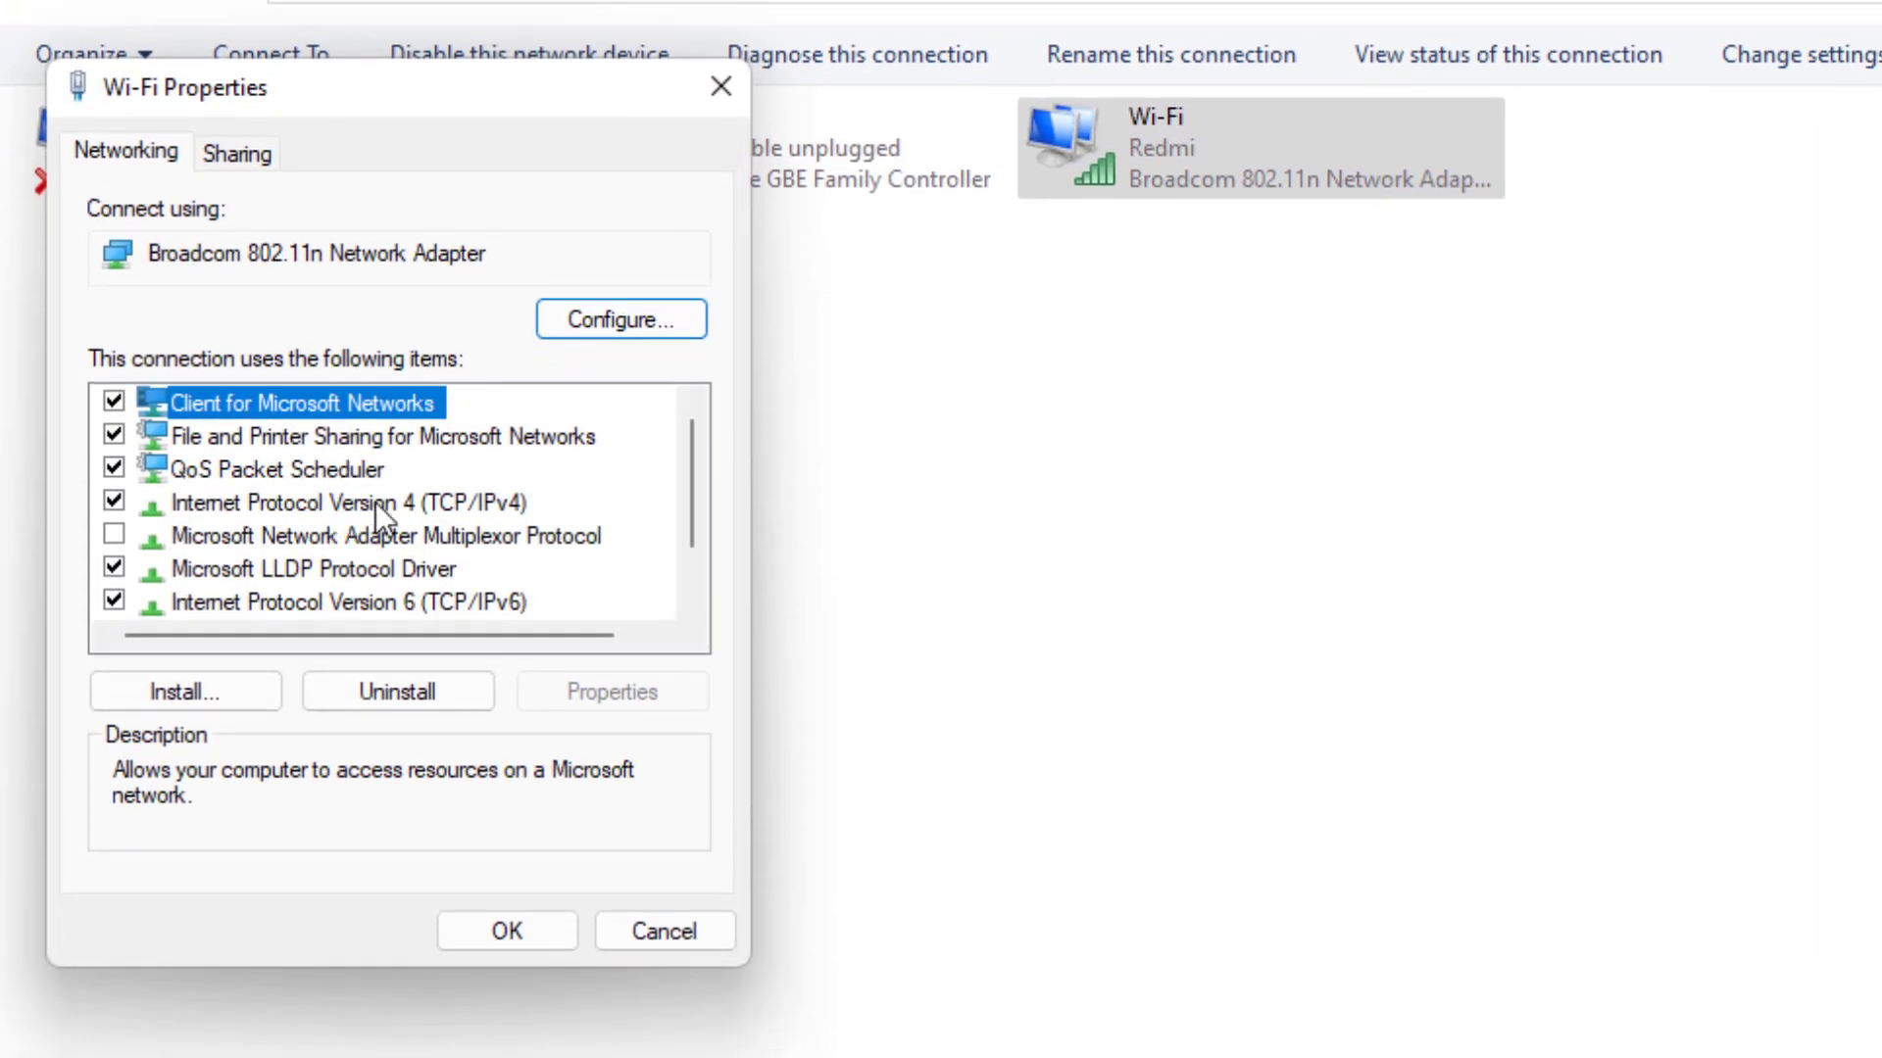
Set Internet Protocol Version 4 to use DNS servers 8.8.8.8 and 8.8.4.4, and close the Wi-Fi properties.
left_click(375, 502)
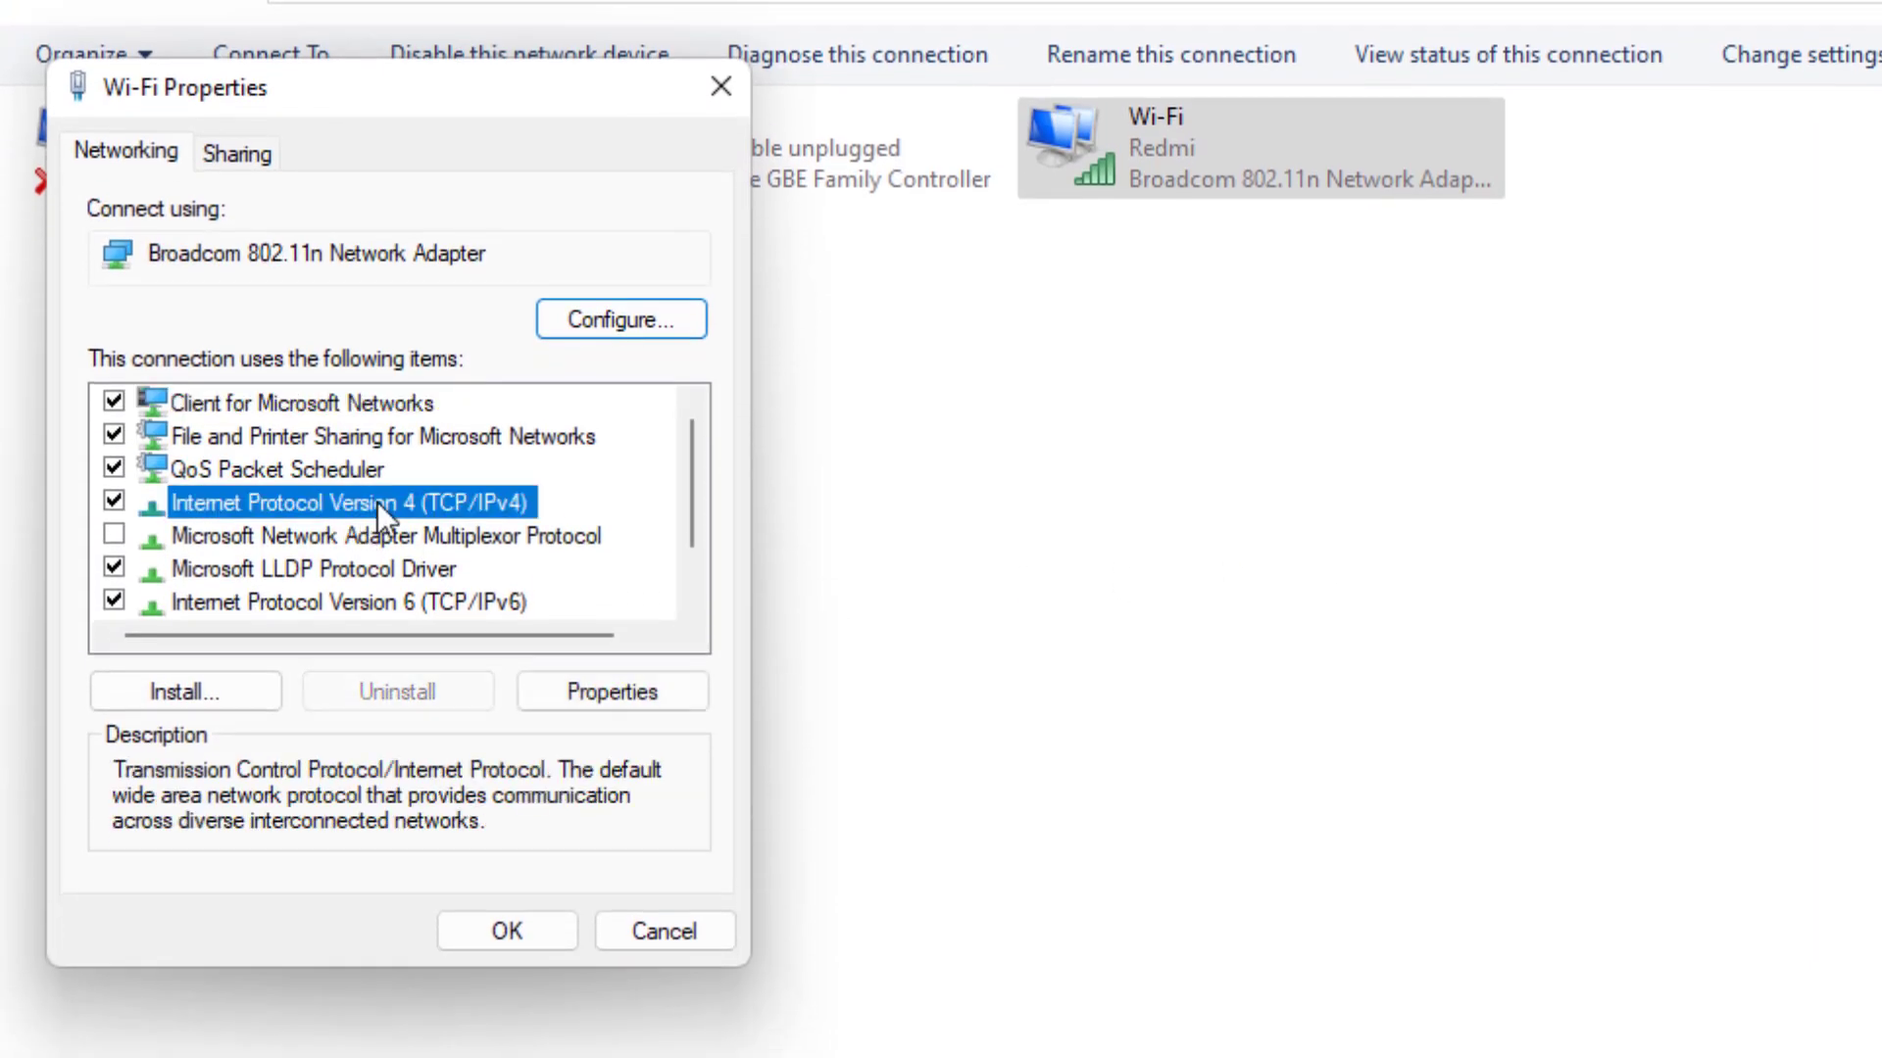
left_click(621, 692)
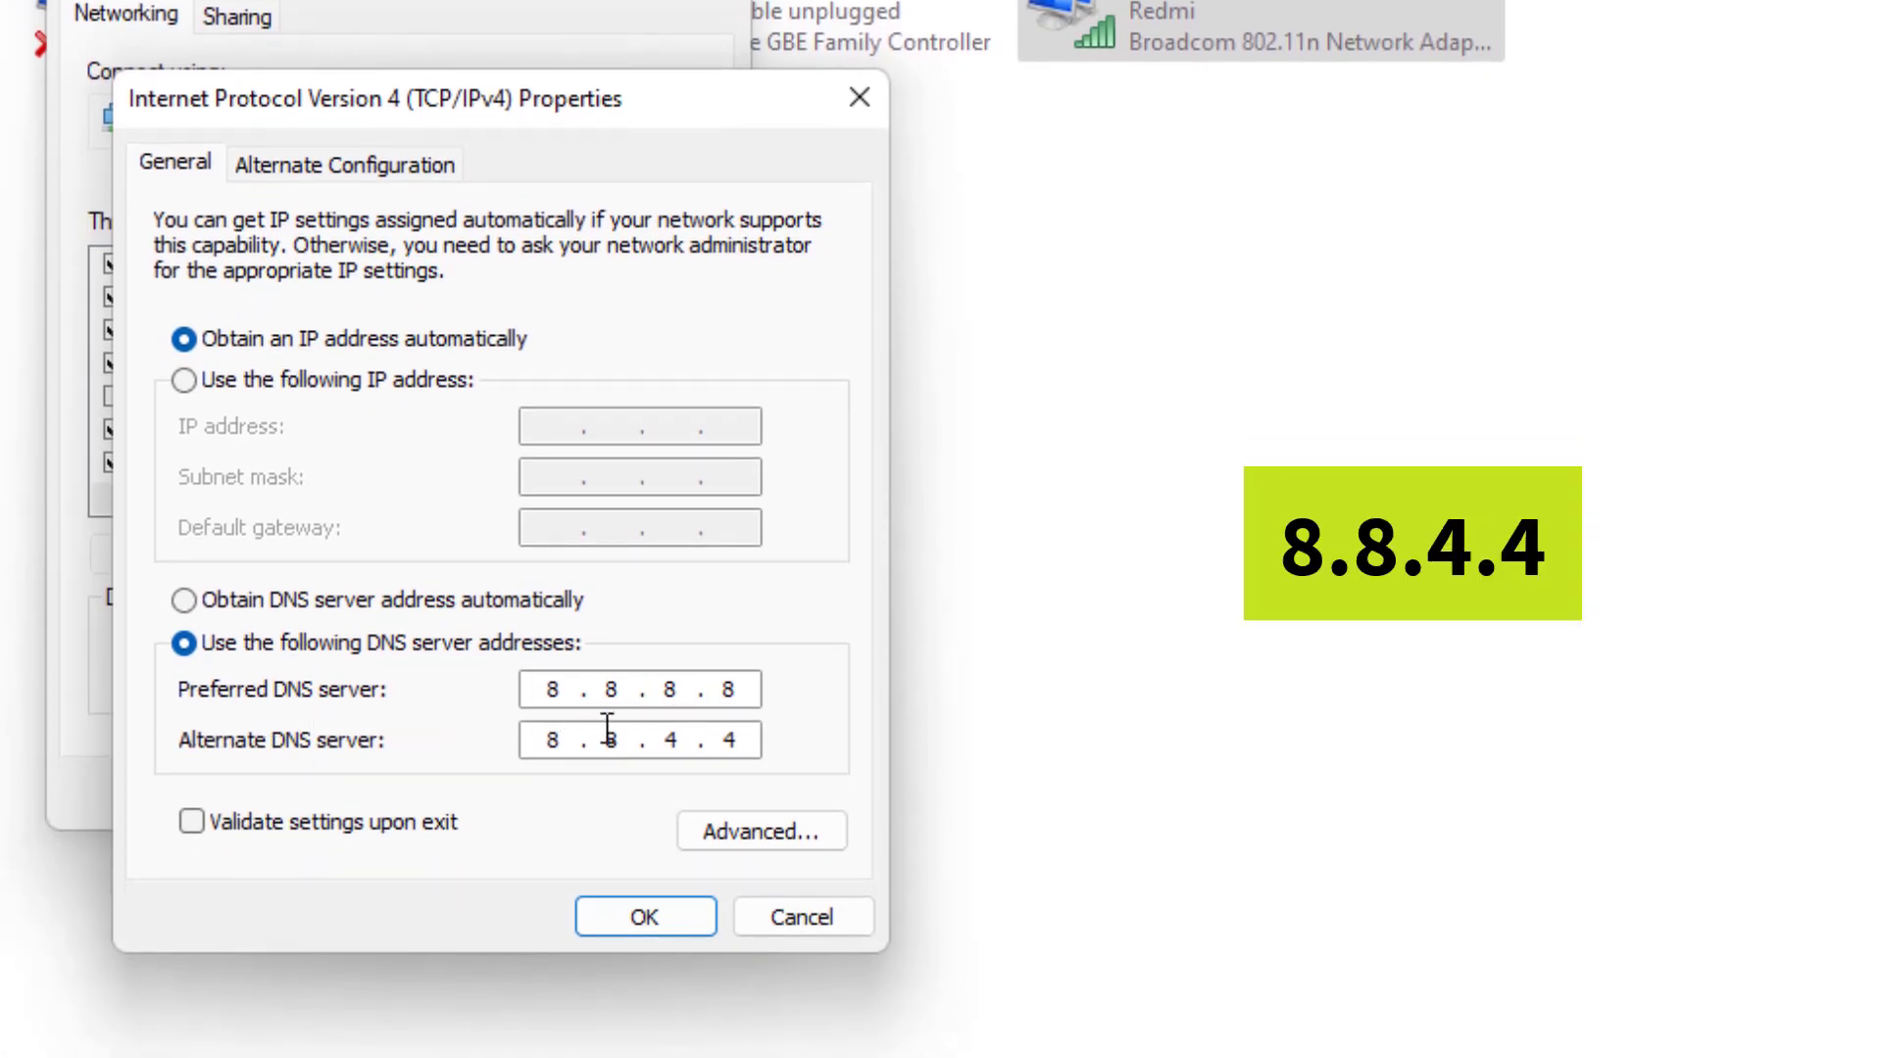
left_click(625, 915)
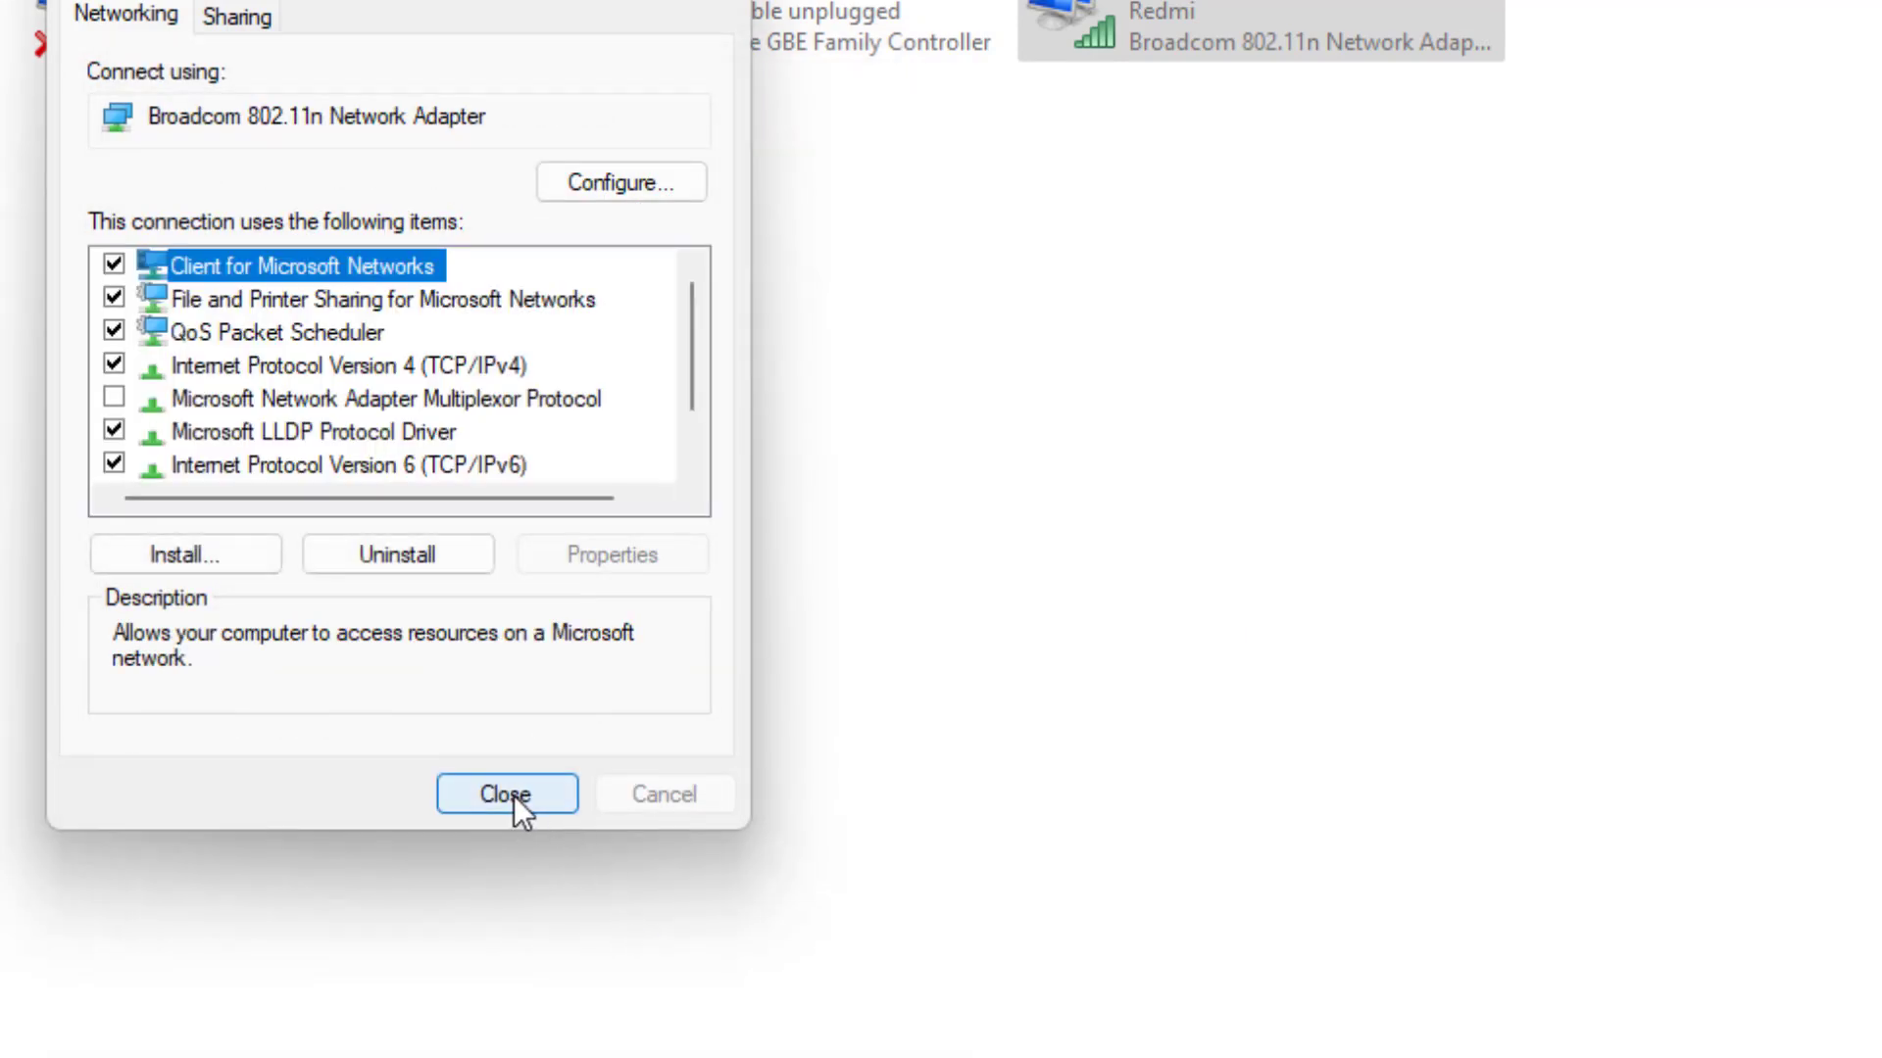
left_click(514, 796)
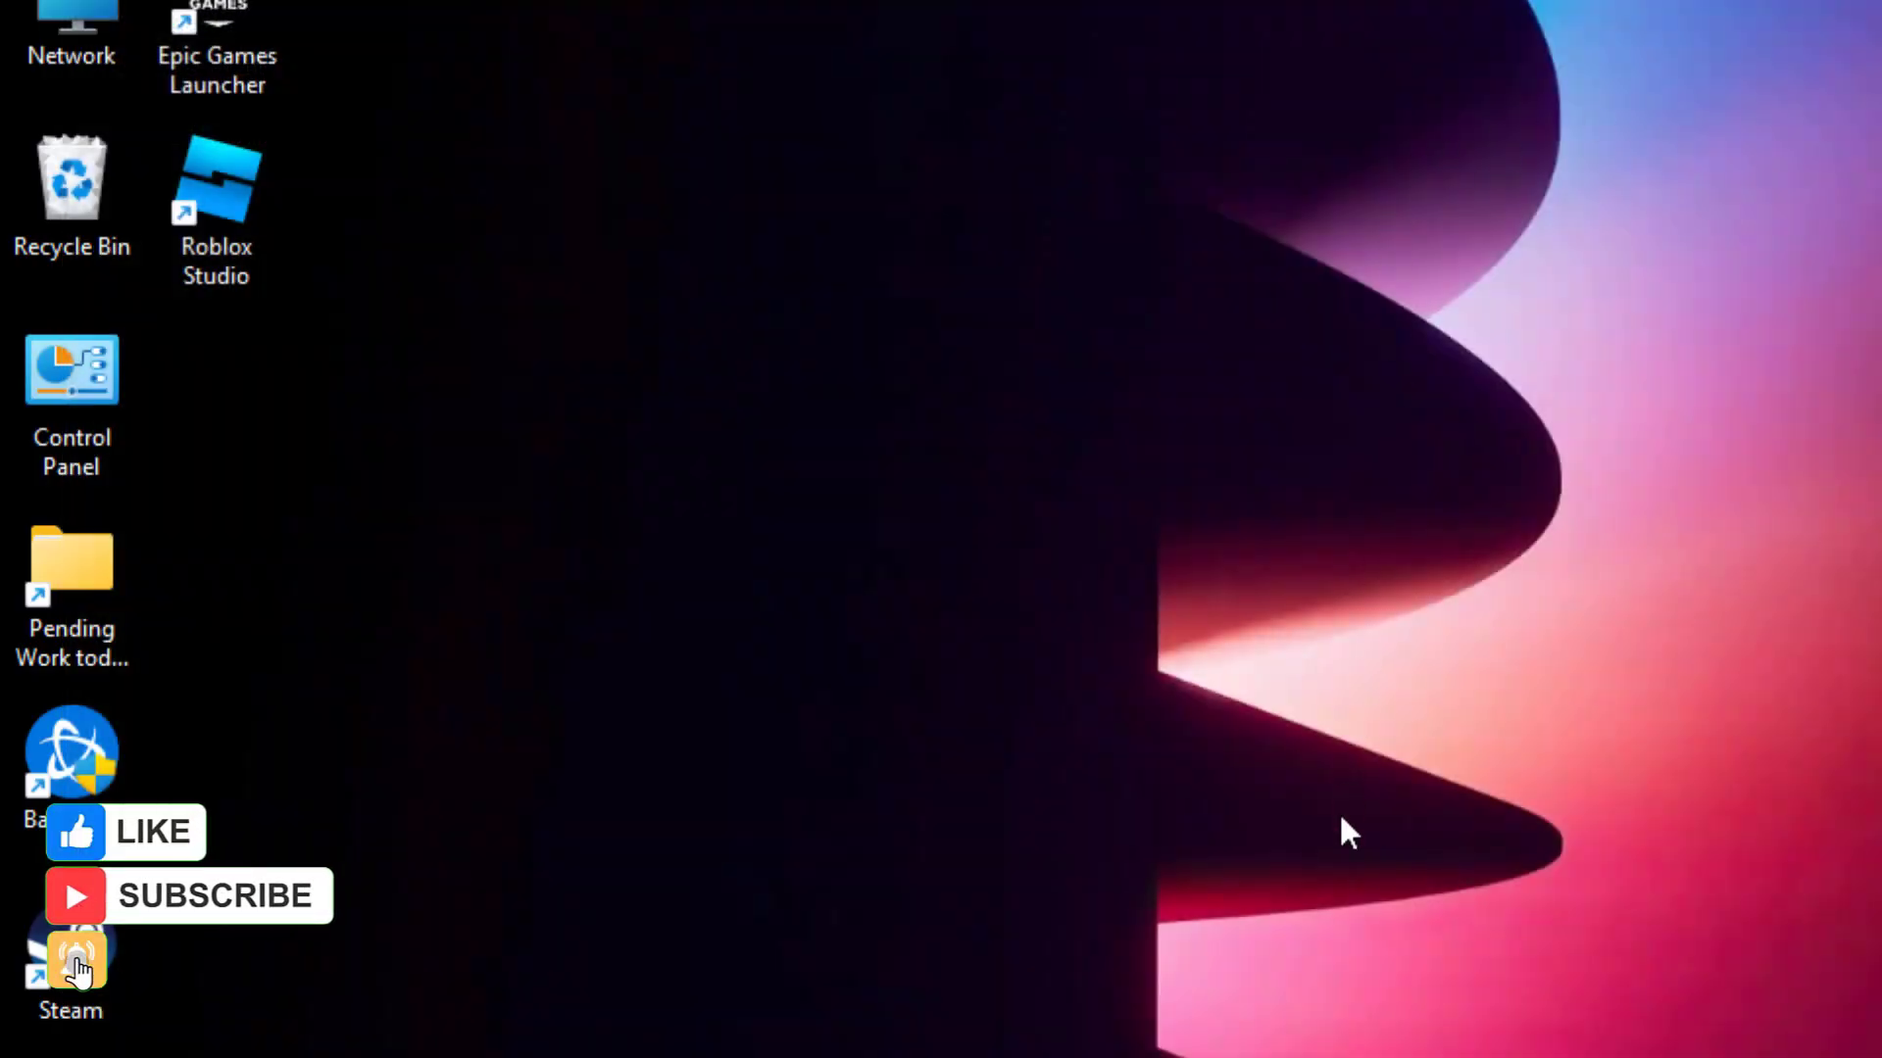
Search the installed apps list in Windows Settings for roblox.
key("super")
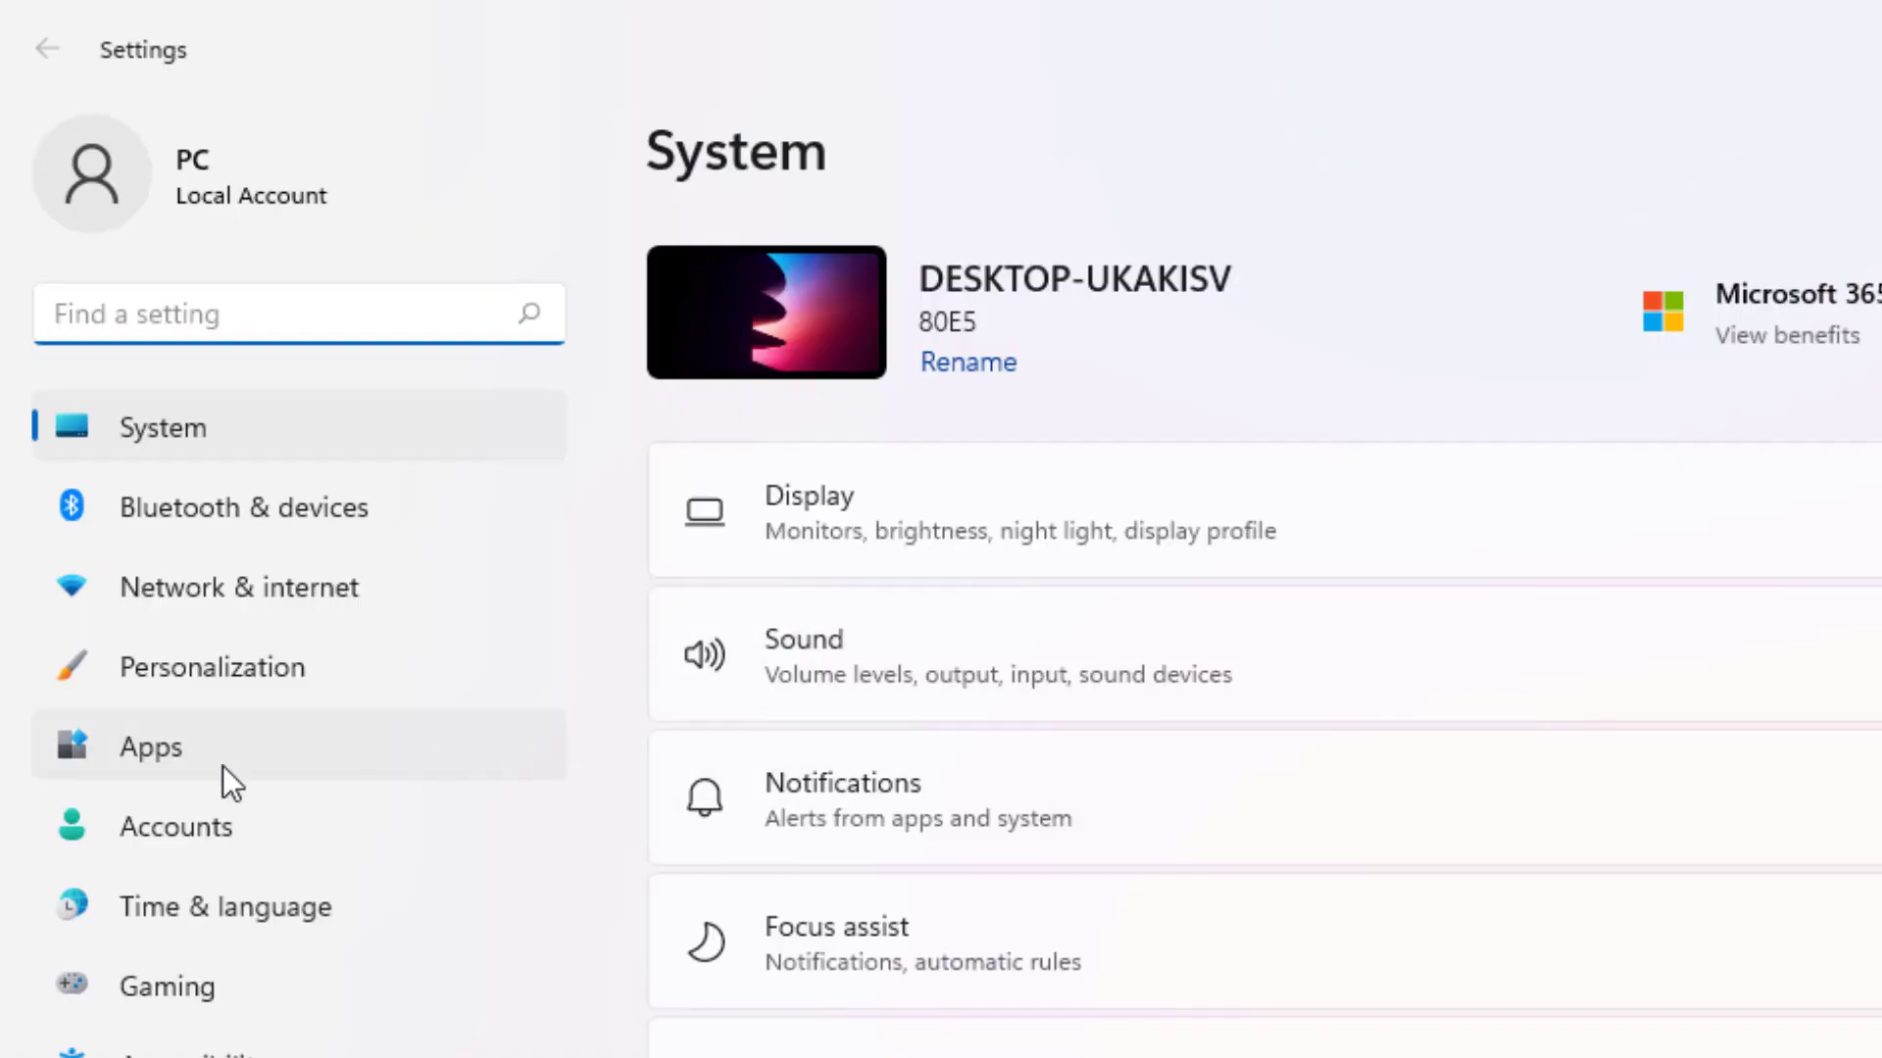
left_click(222, 766)
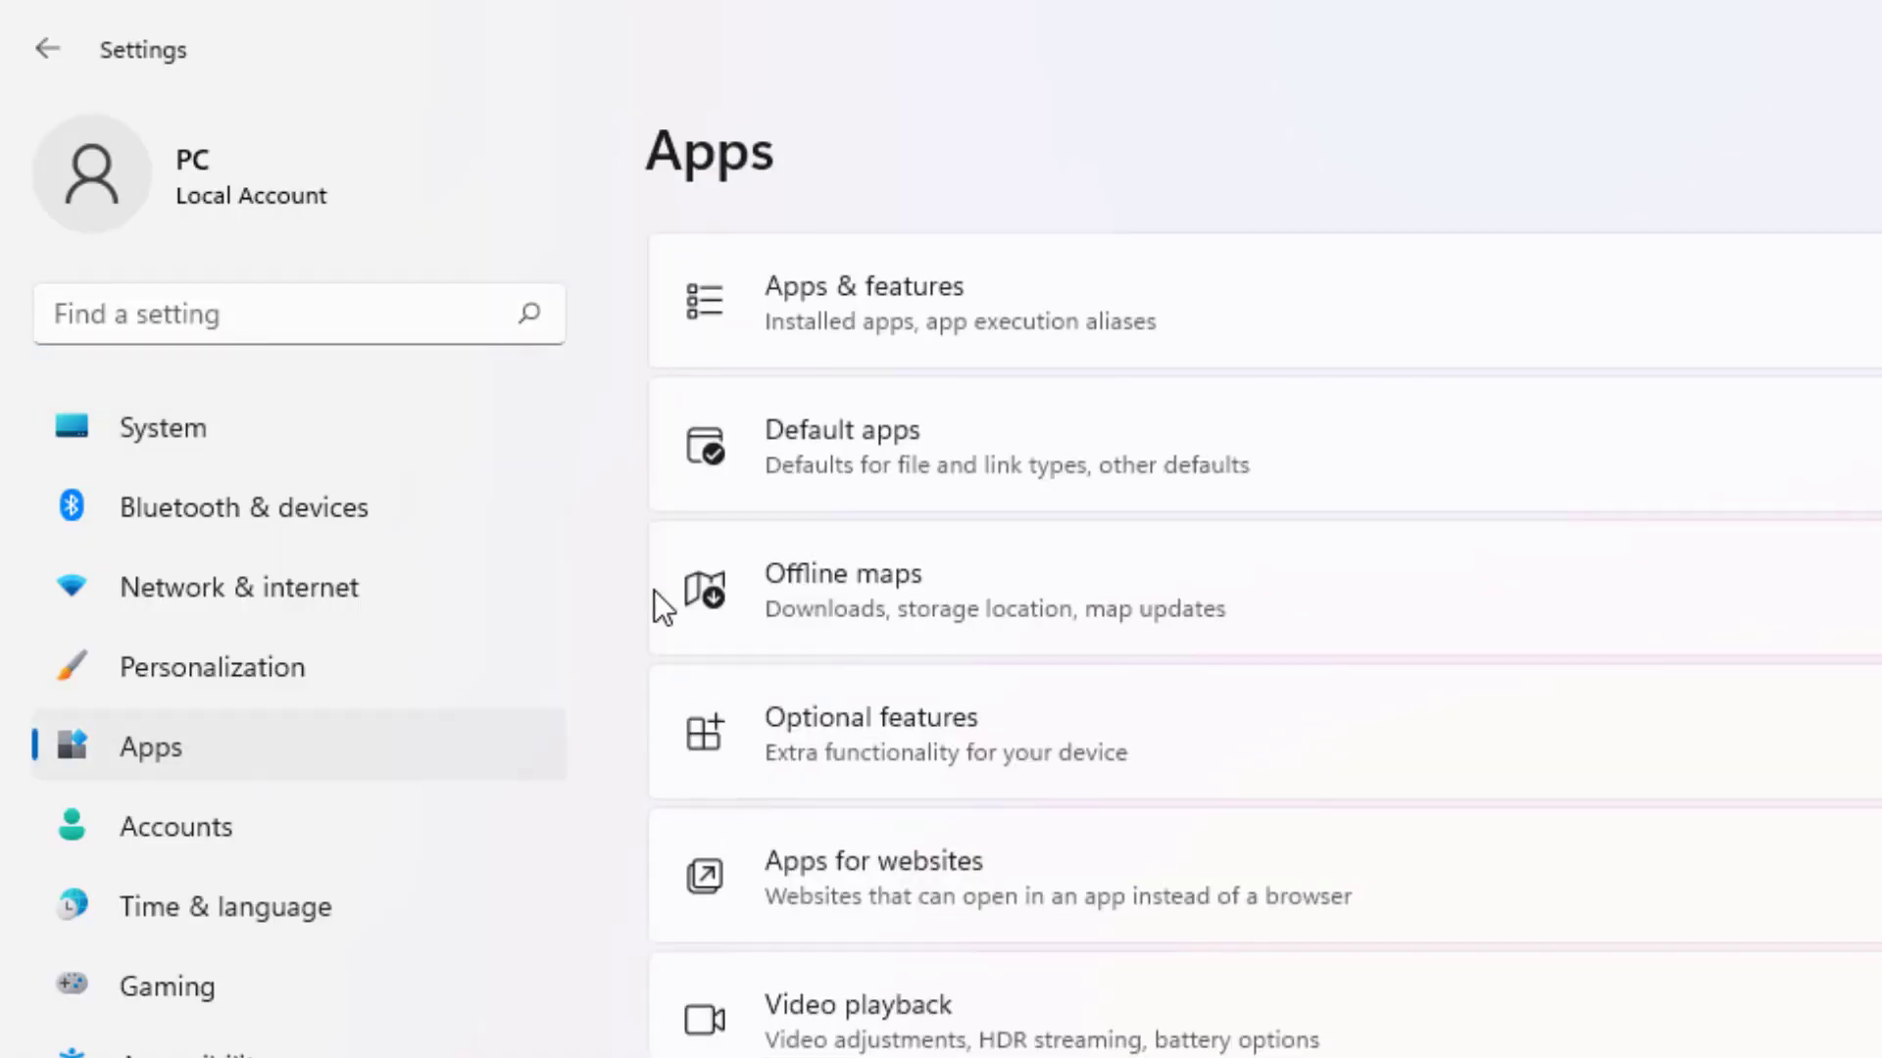
left_click(897, 315)
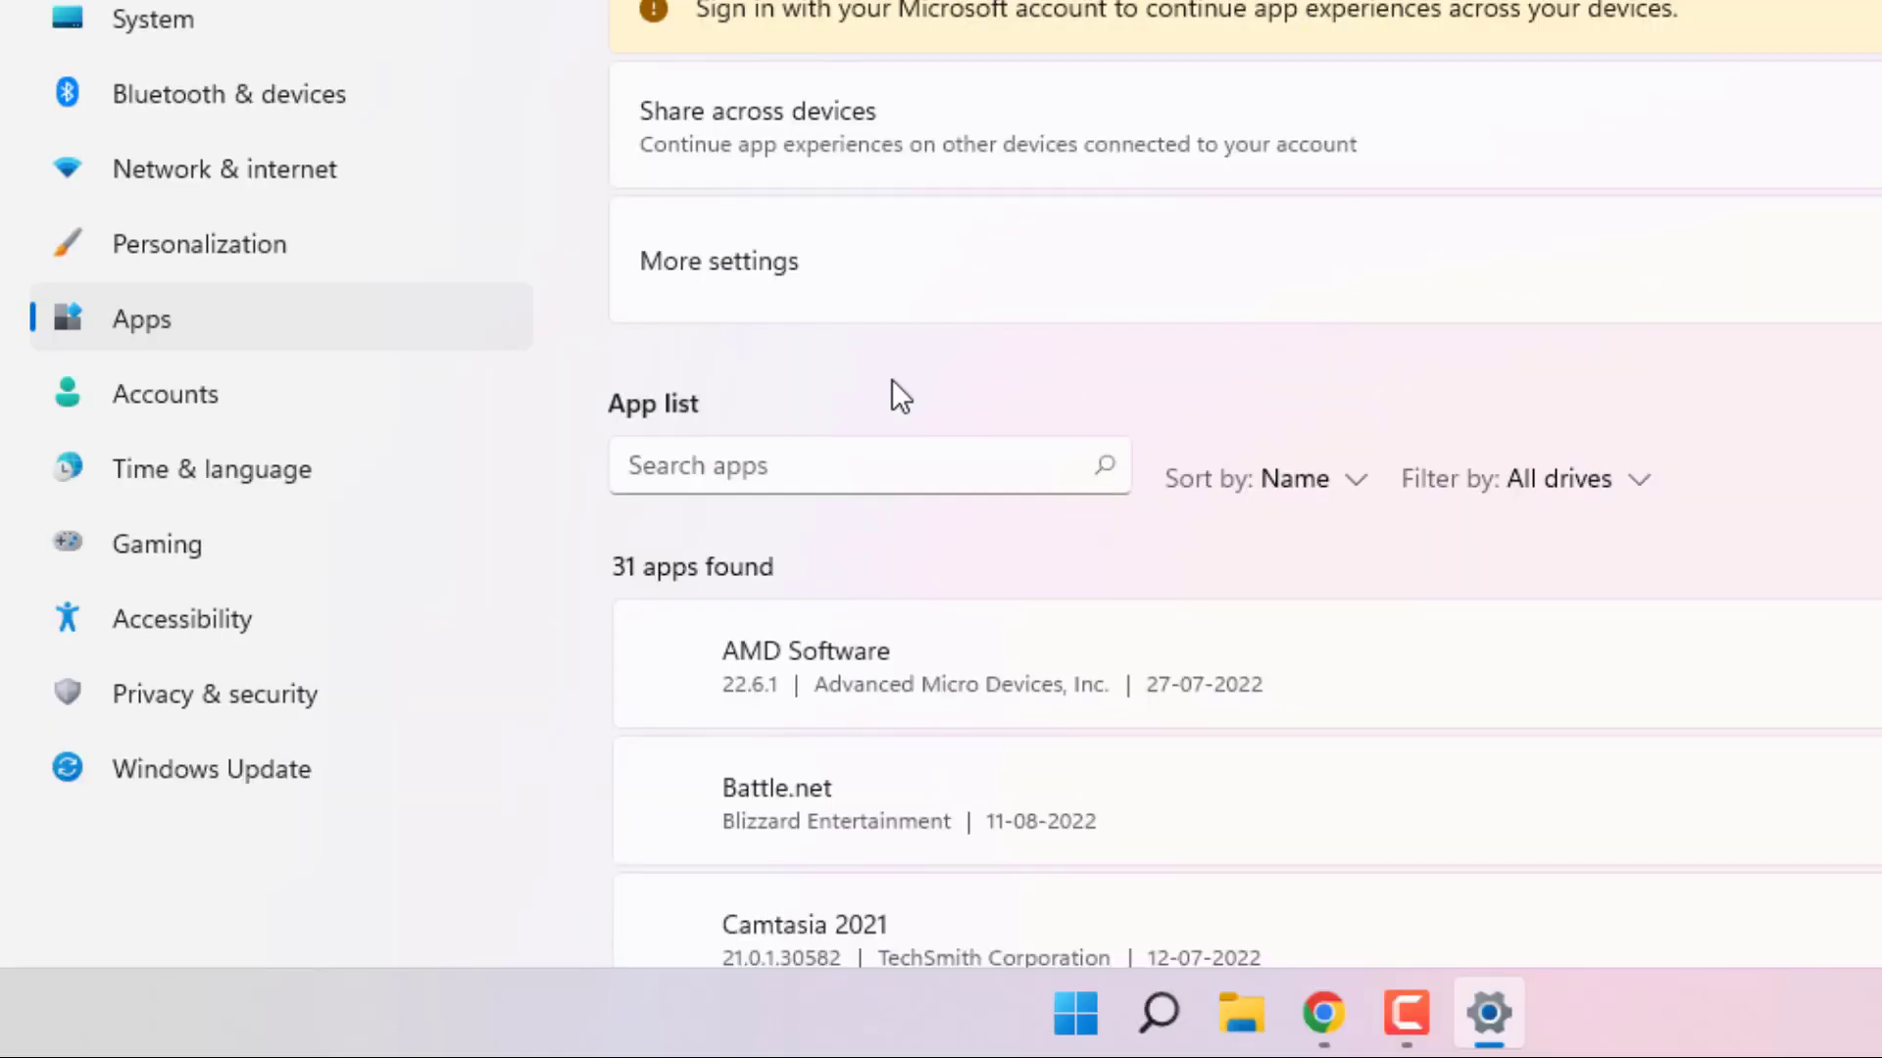
left_click(733, 466)
type("roblox")
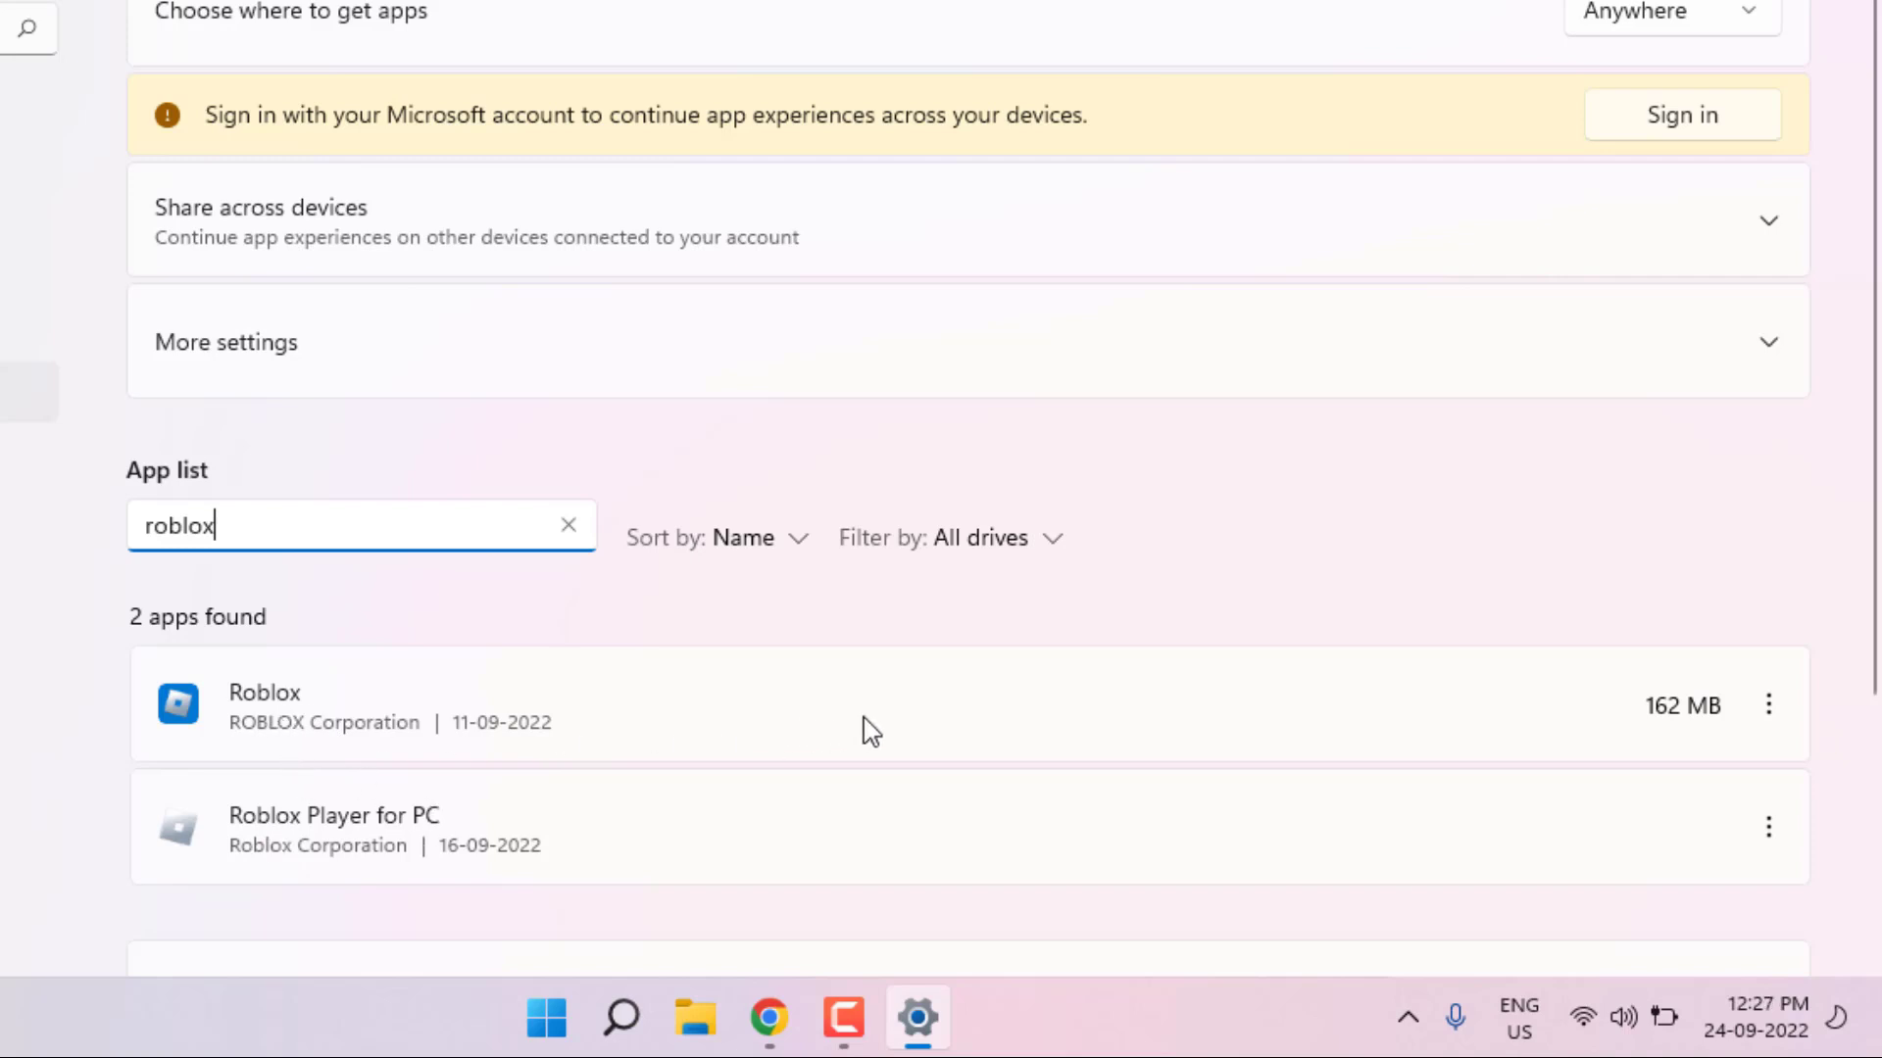
Repair the Roblox app from its advanced options, and reset it, confirming the deletion of its data.
left_click(1770, 713)
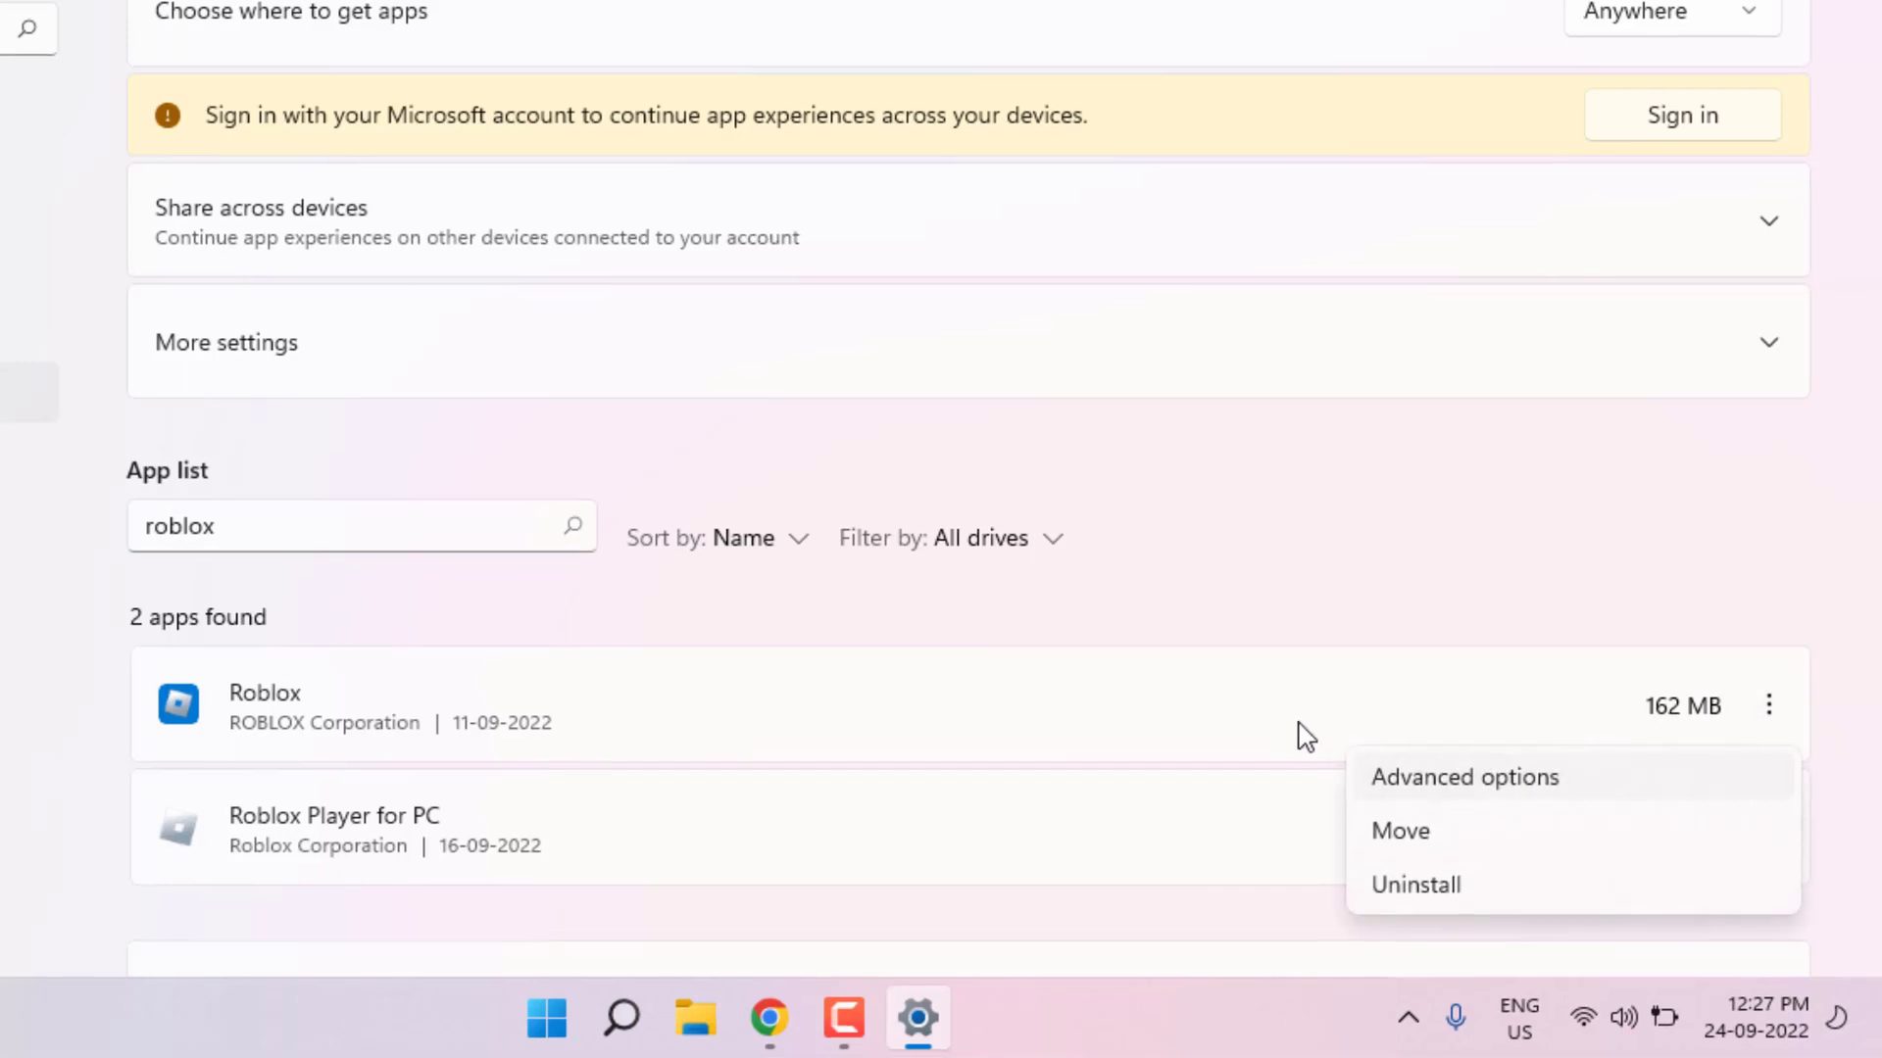
scroll(546, 678, "down", 2)
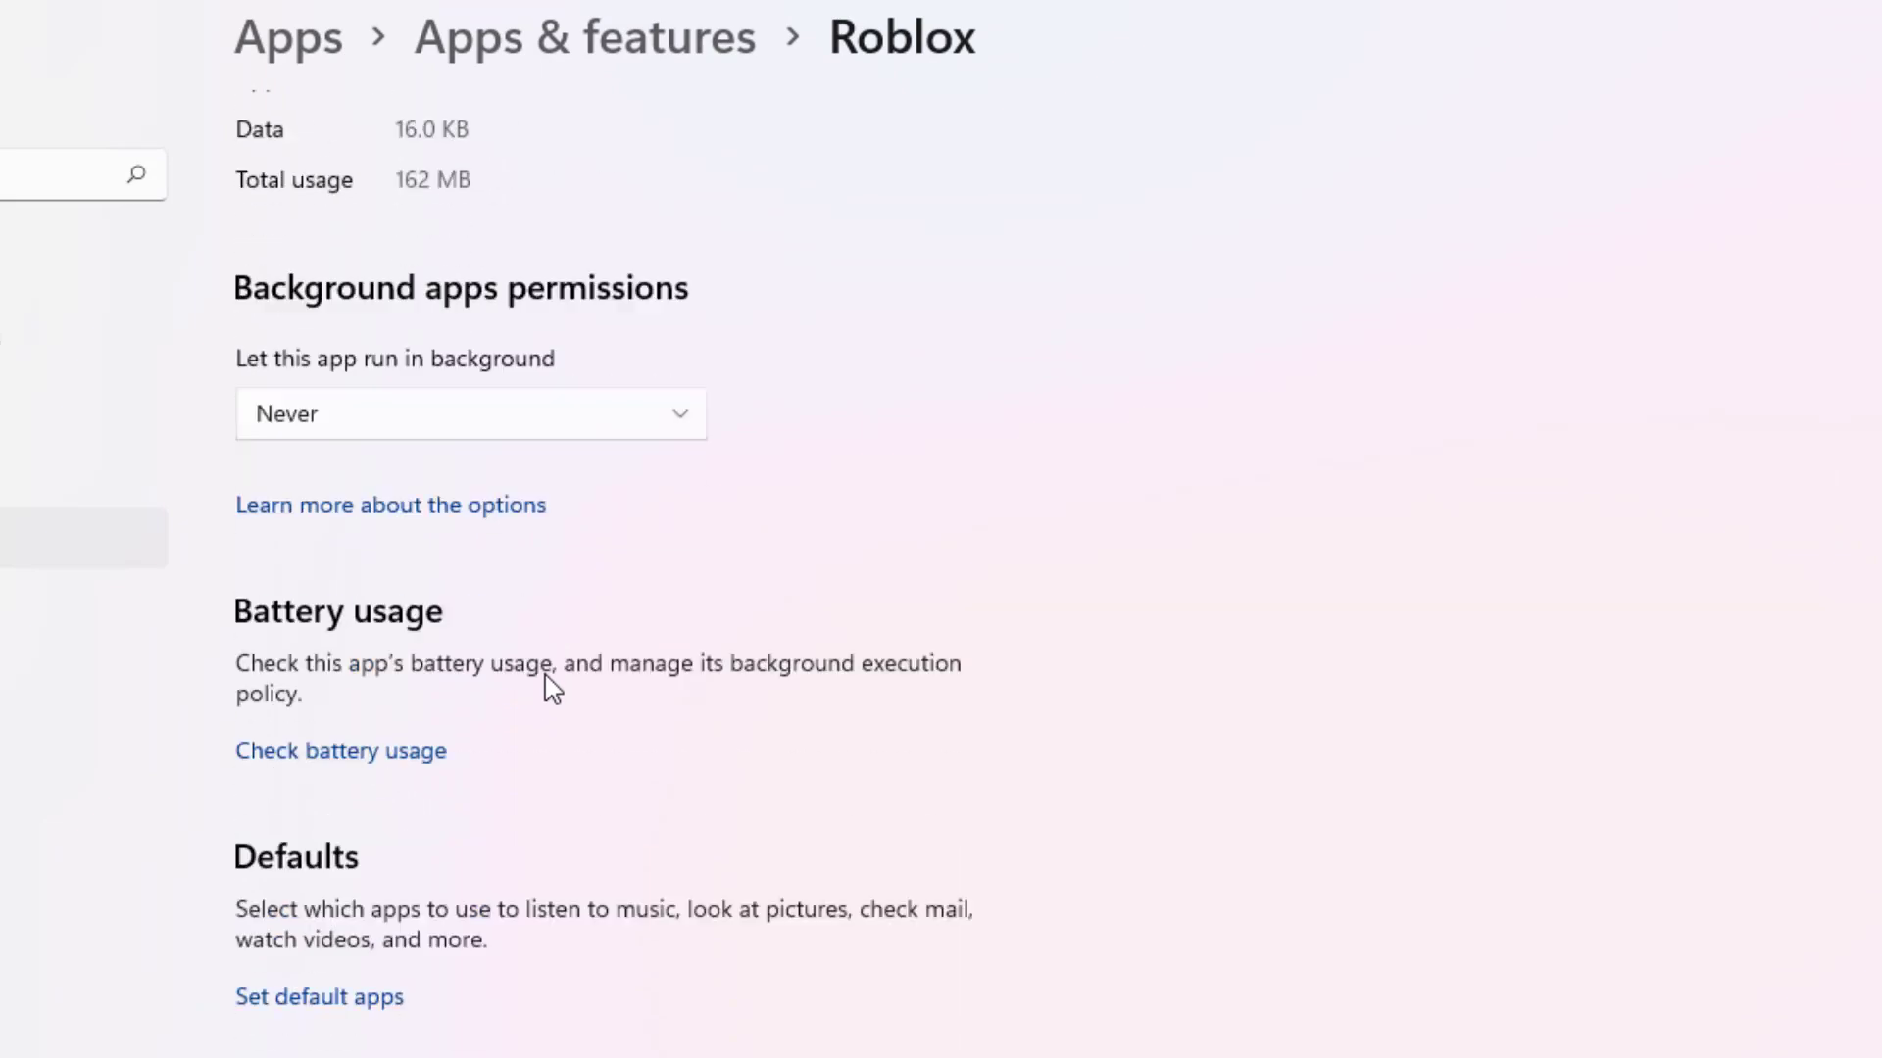
scroll(545, 678, "down", 8)
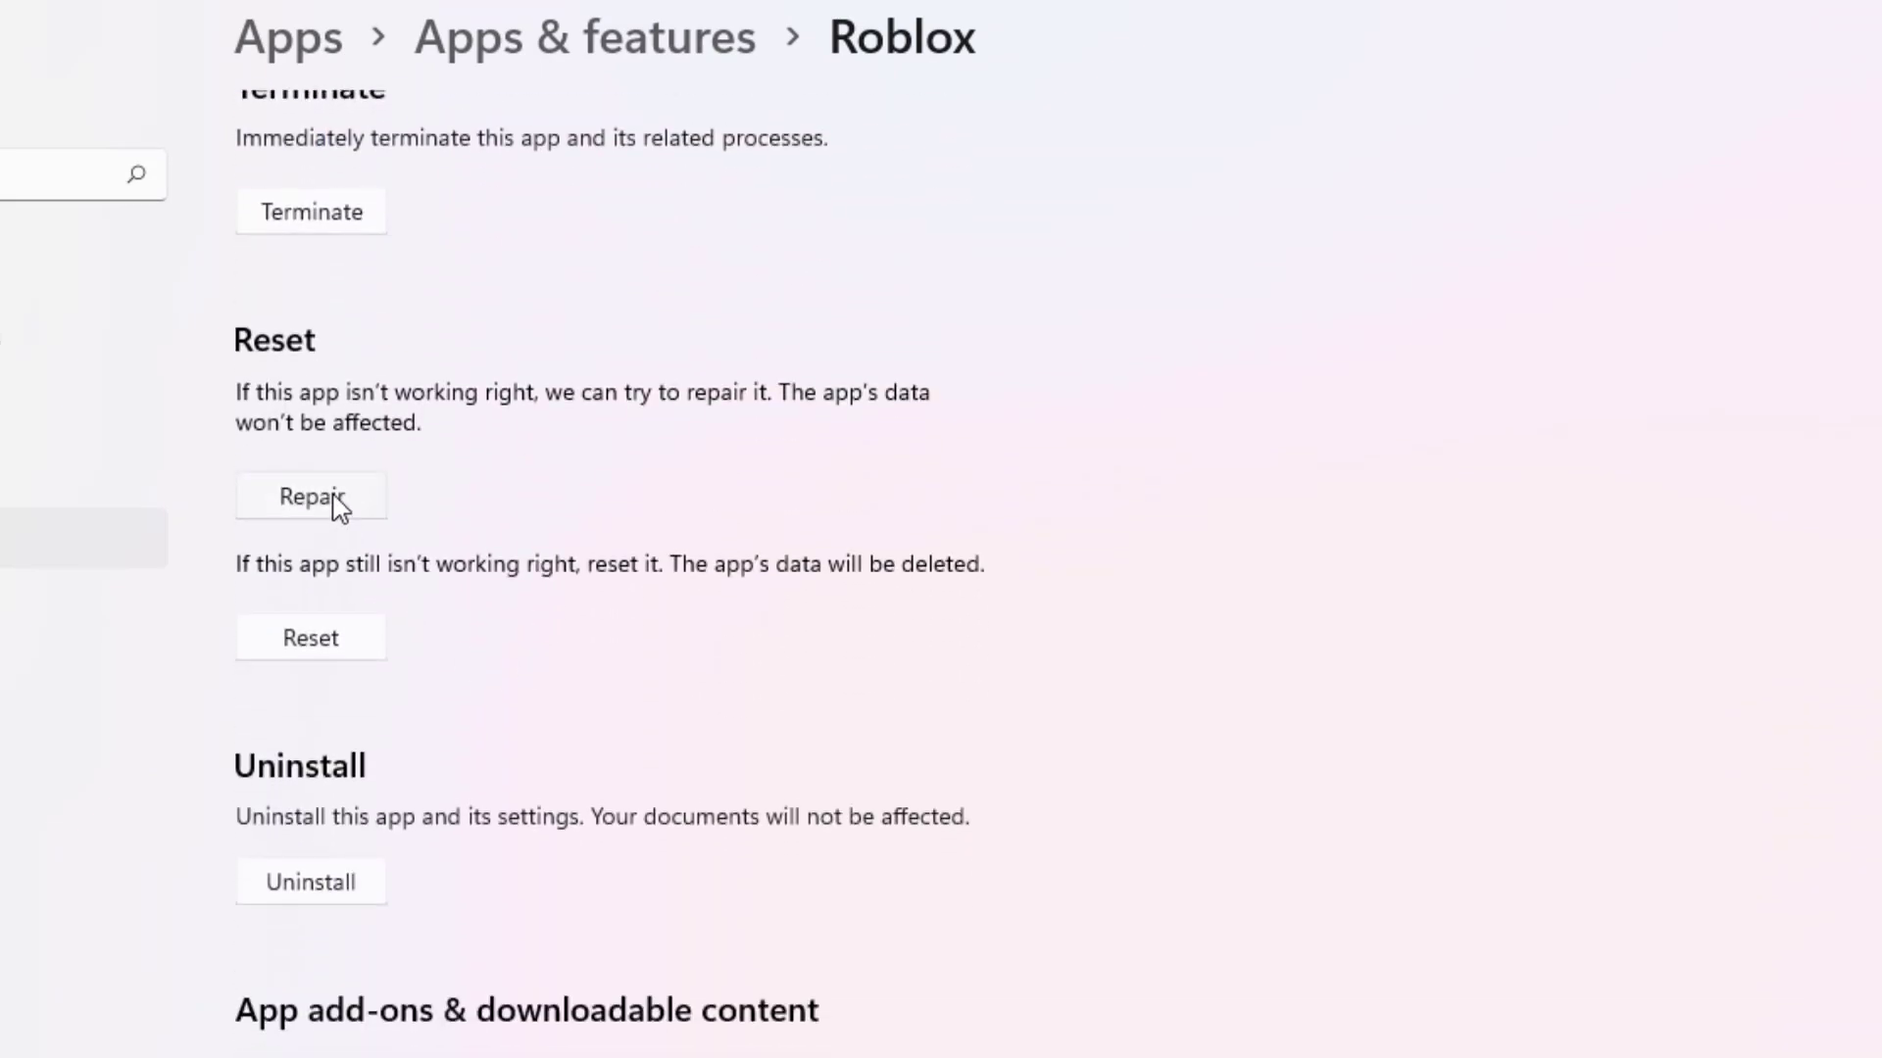
left_click(338, 504)
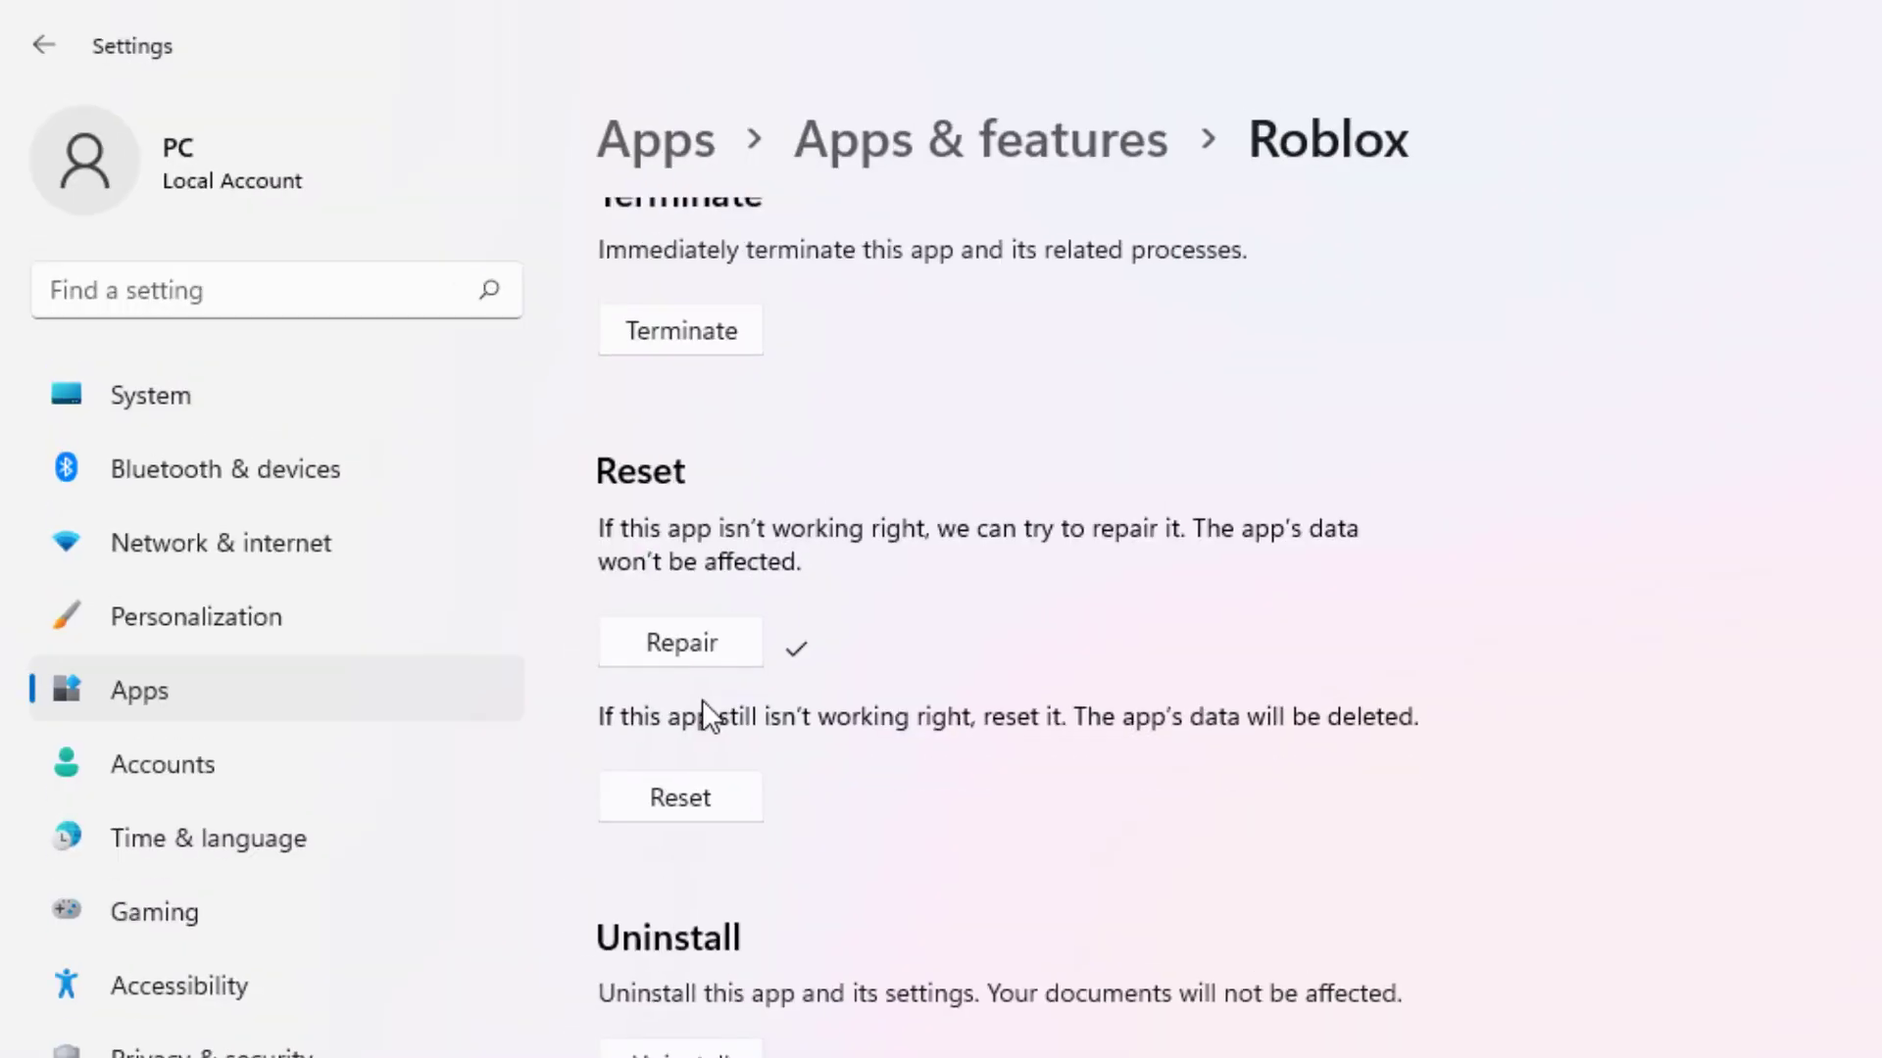
left_click(698, 806)
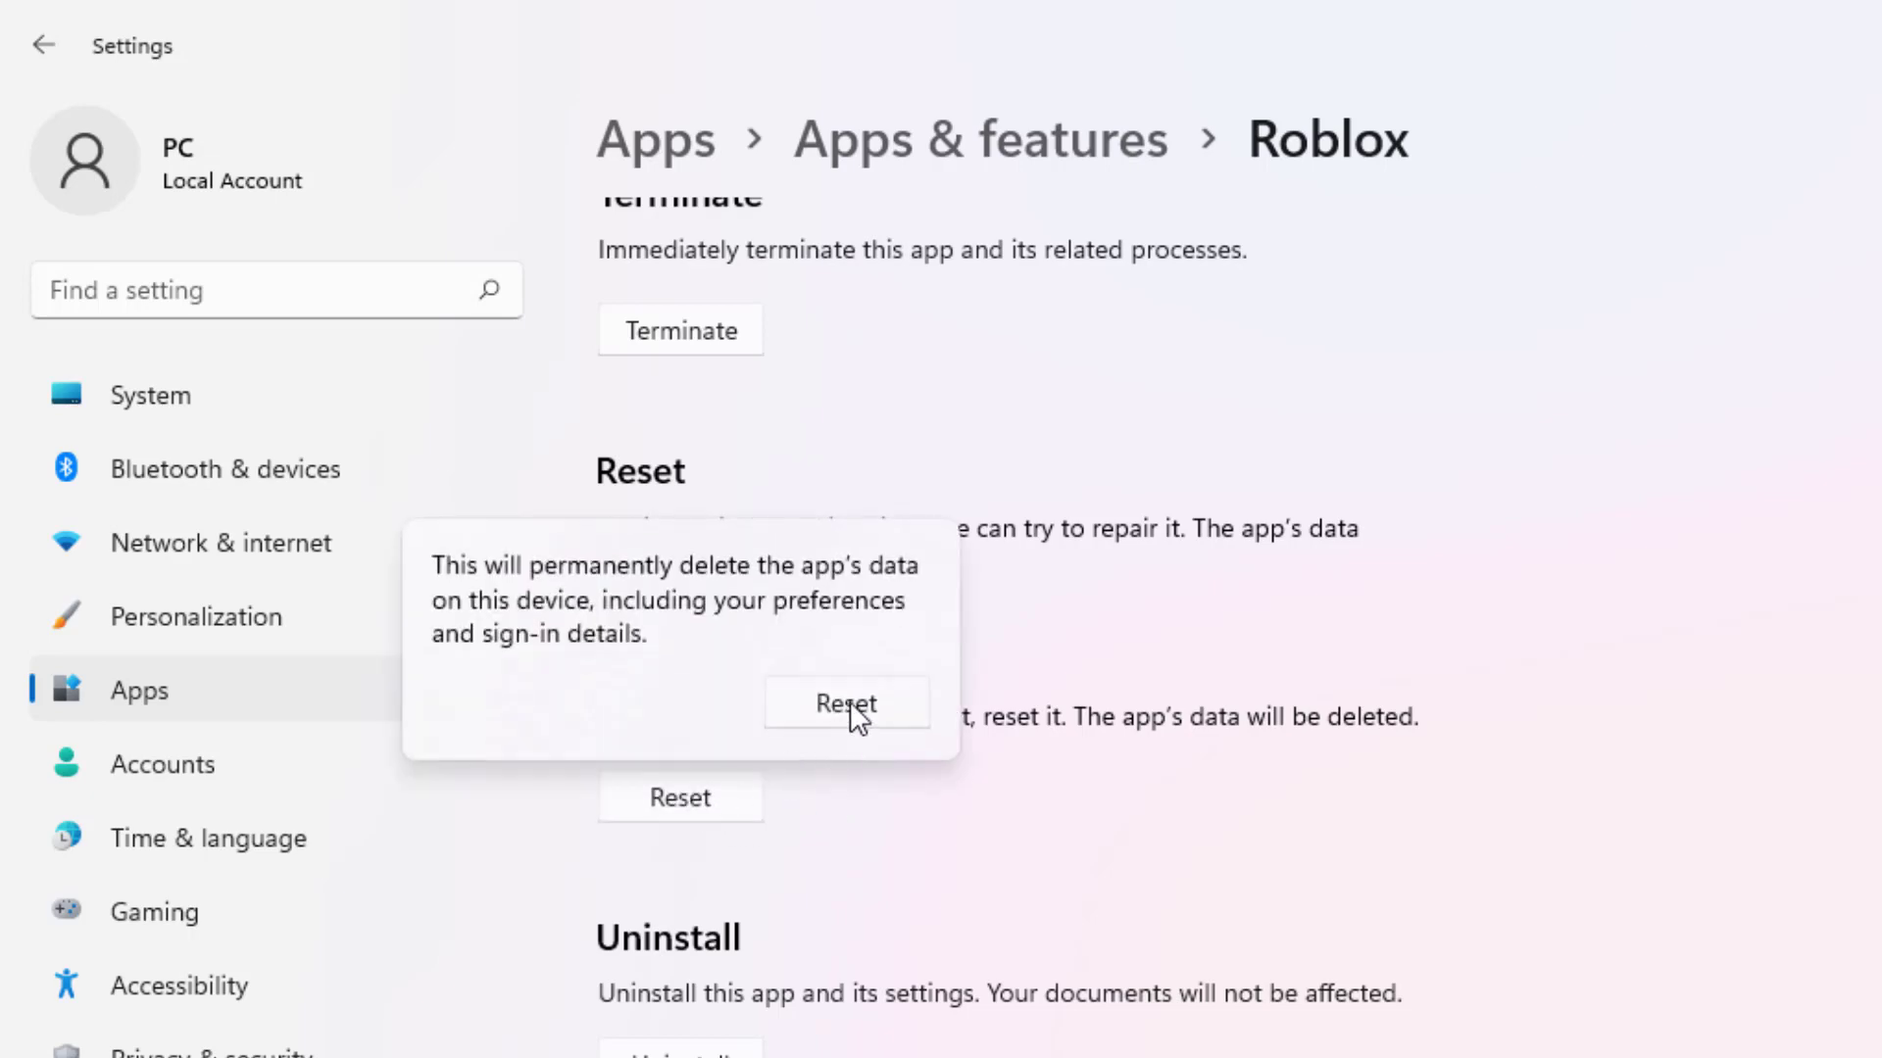
left_click(849, 706)
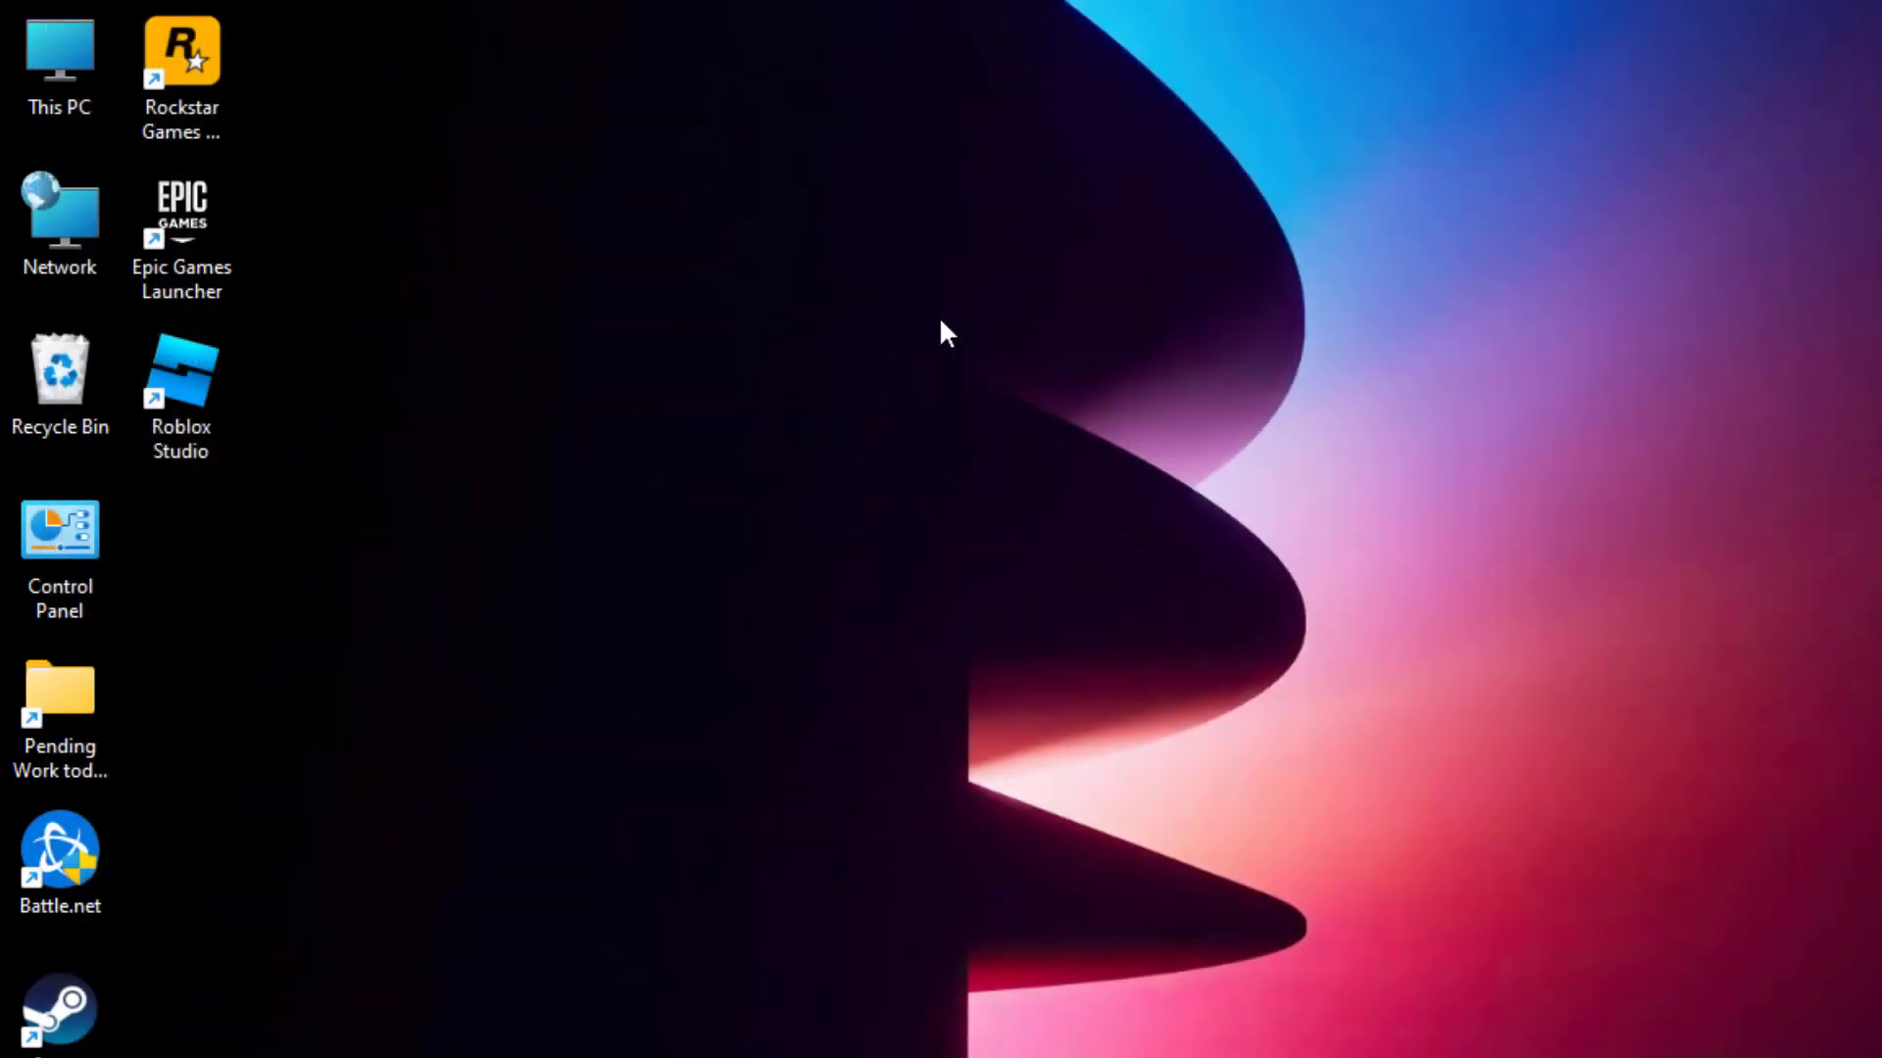
key("super+r")
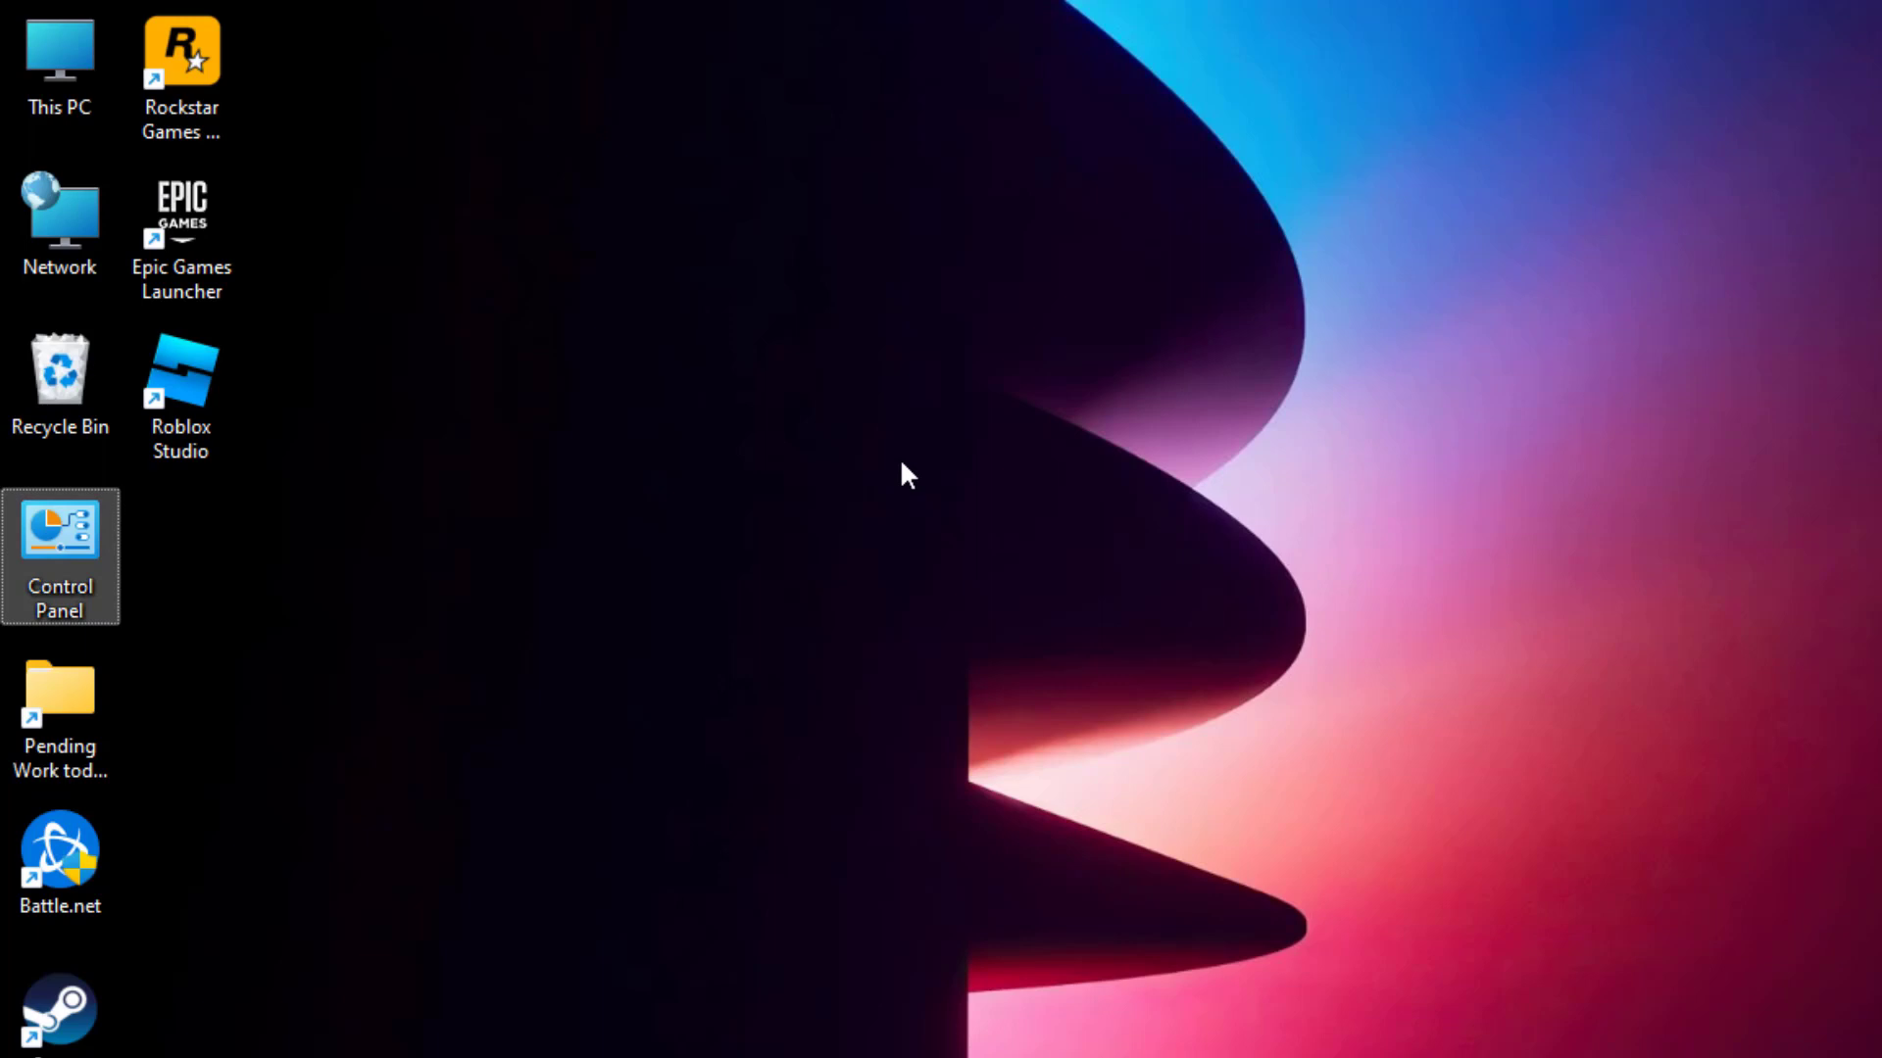
key("alt+F4")
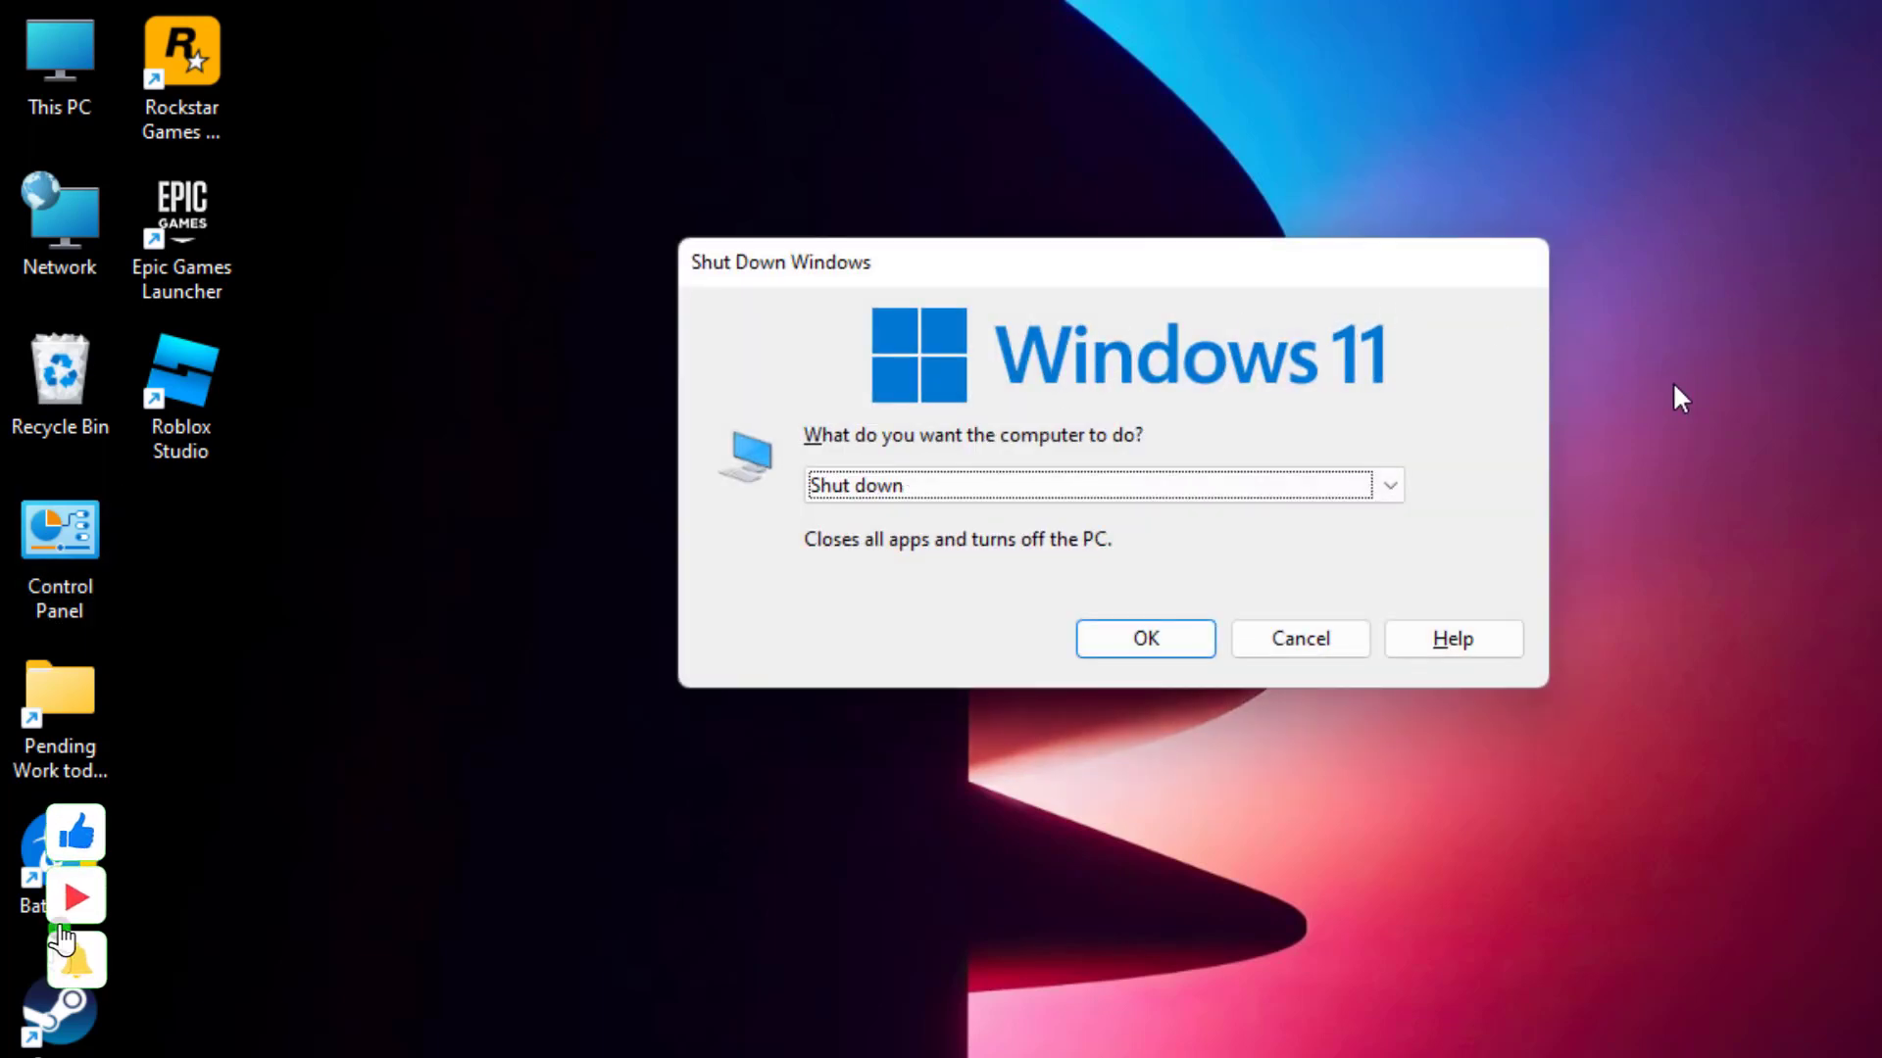
key("Escape")
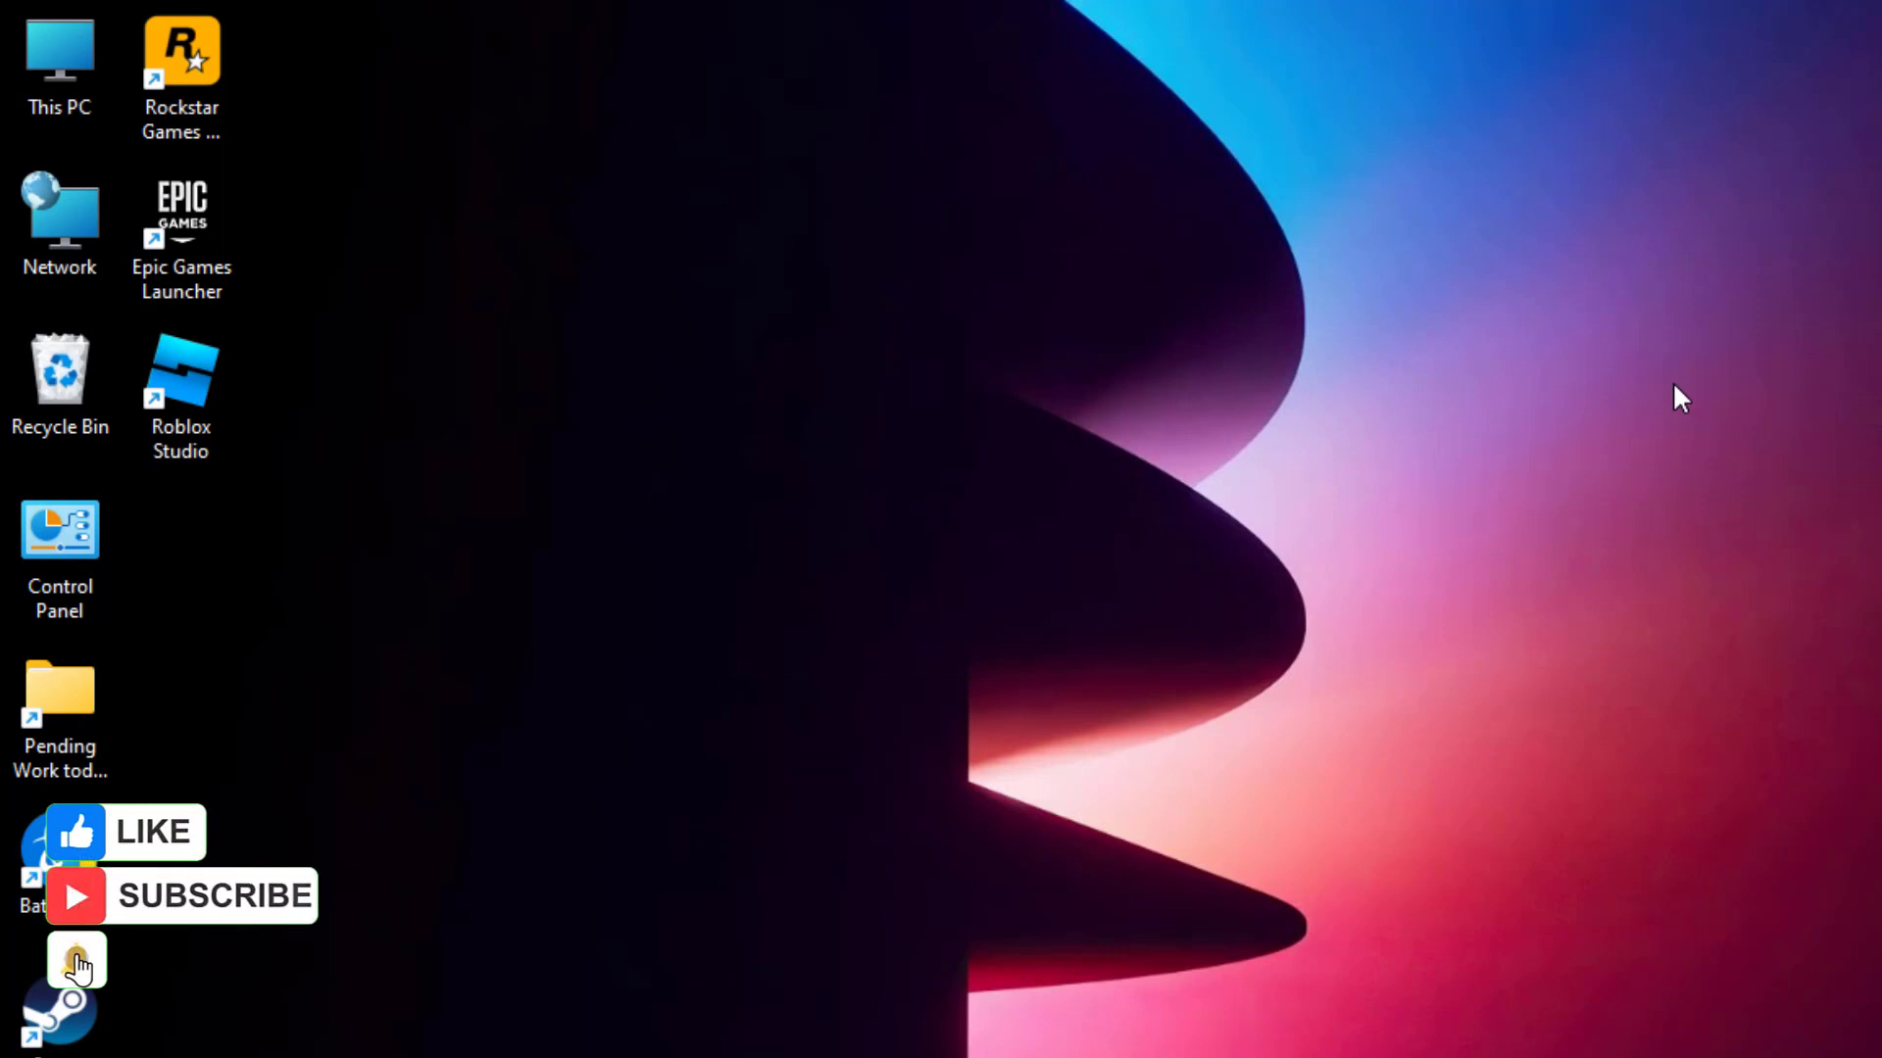